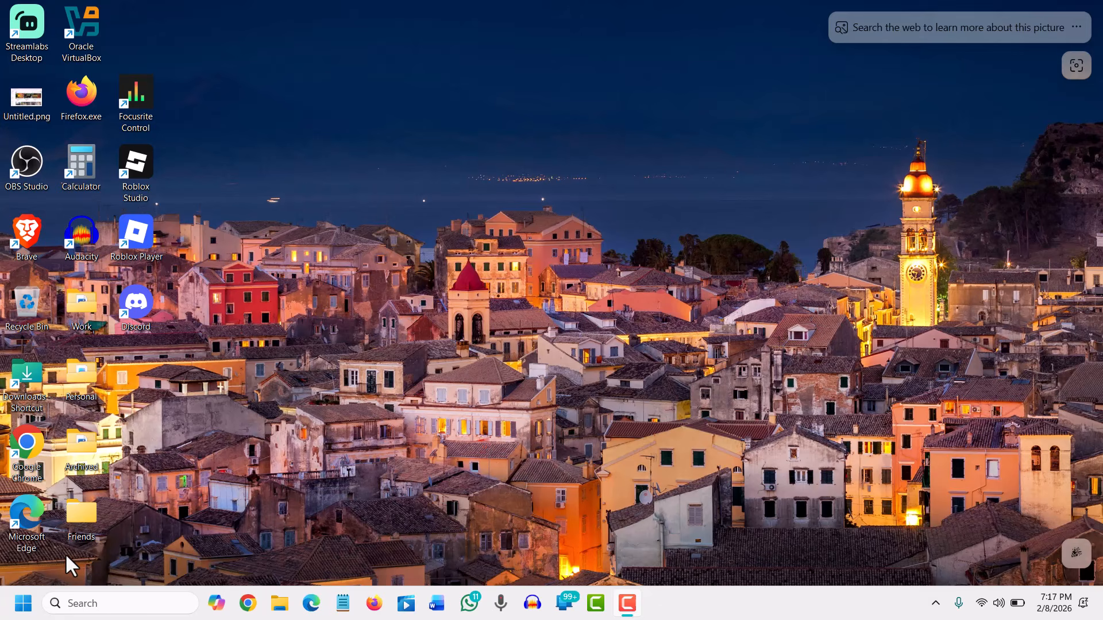
Open the Windows Services console by running services.msc
right_click(25, 604)
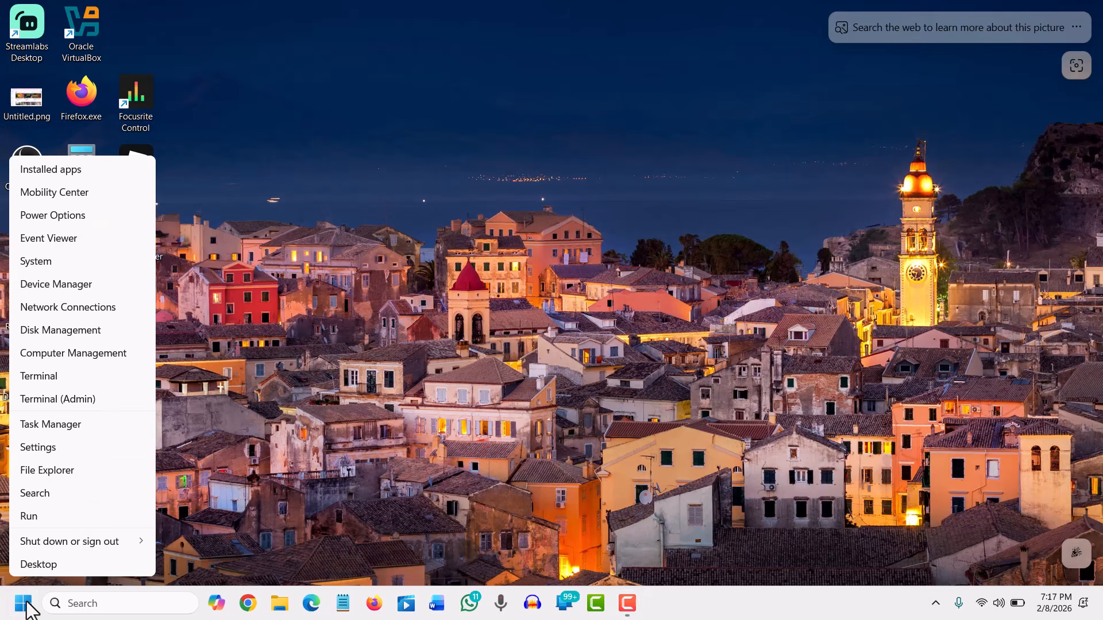
left_click(34, 517)
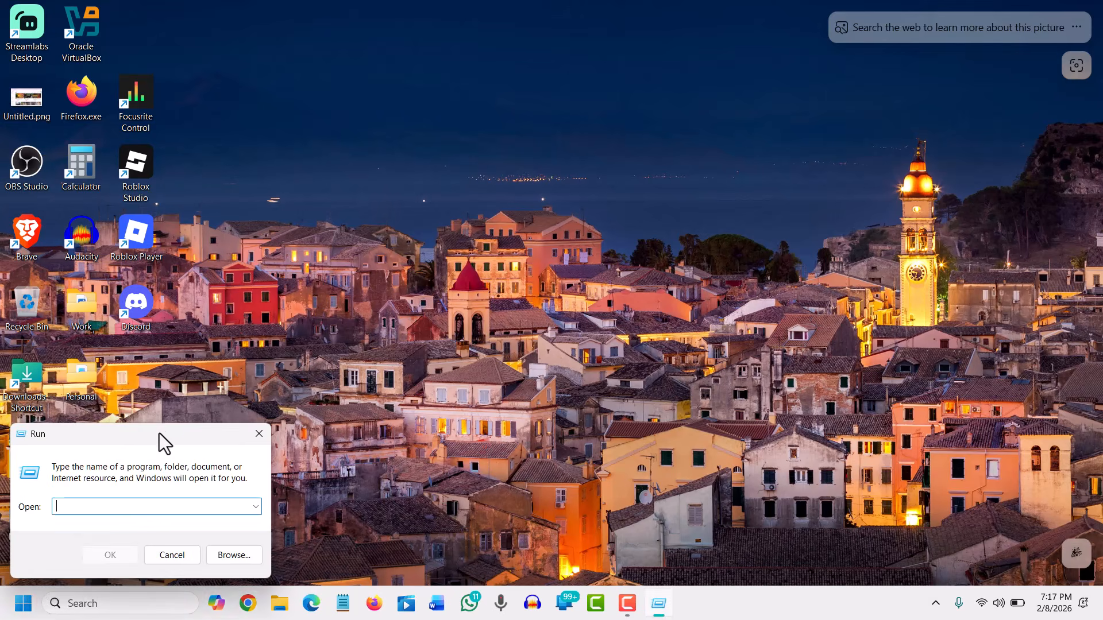
left_click_drag(160, 434, 454, 229)
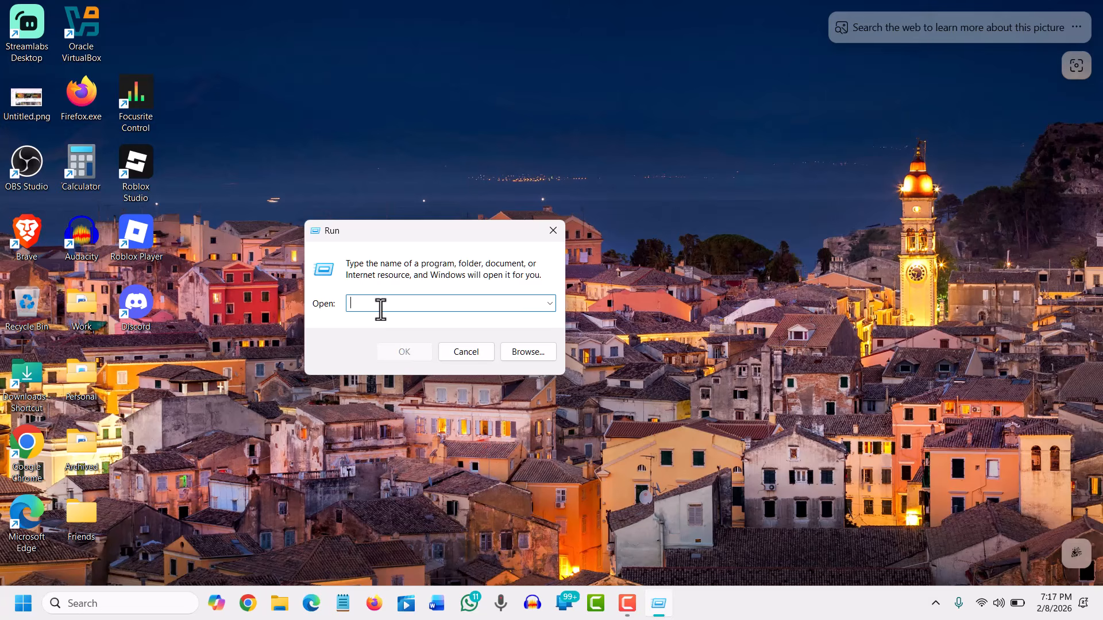
type("services.msc")
left_click(405, 352)
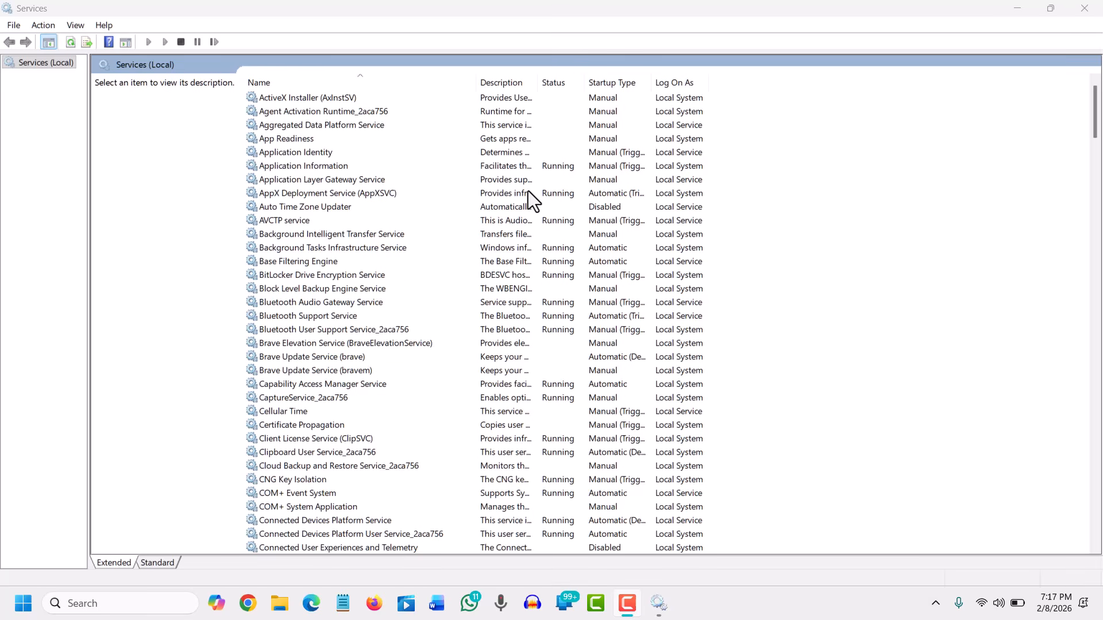
Set the startup type of the Connected User Experiences and Telemetry service to Disabled and confirm its properties
left_click(311, 235)
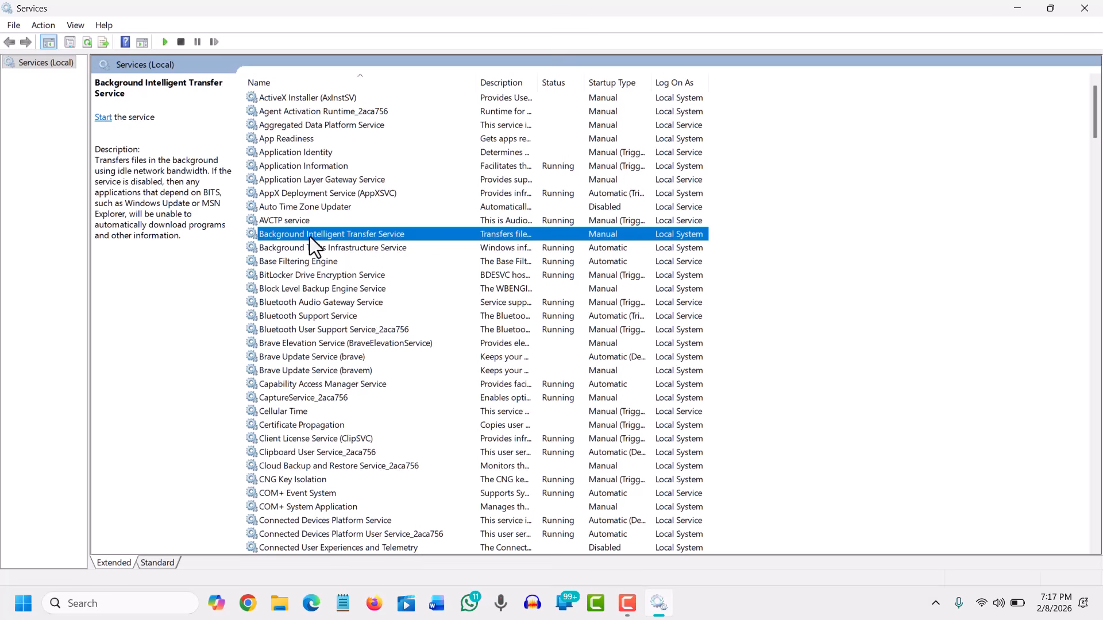
left_click(301, 548)
scroll(330, 528, "down", 2)
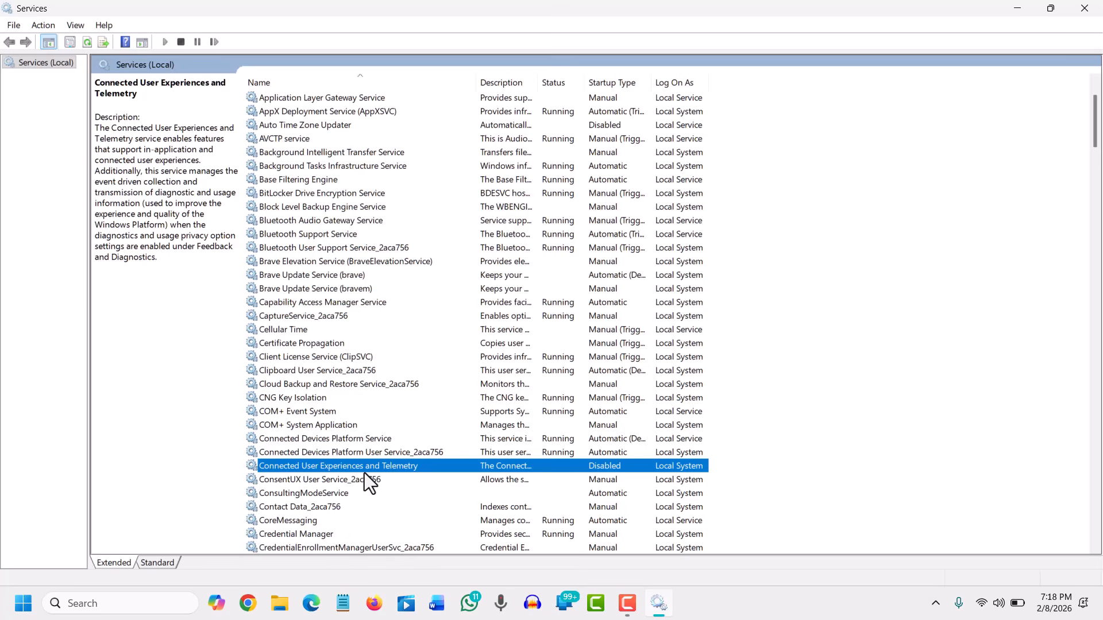
scroll(364, 472, "down", 1)
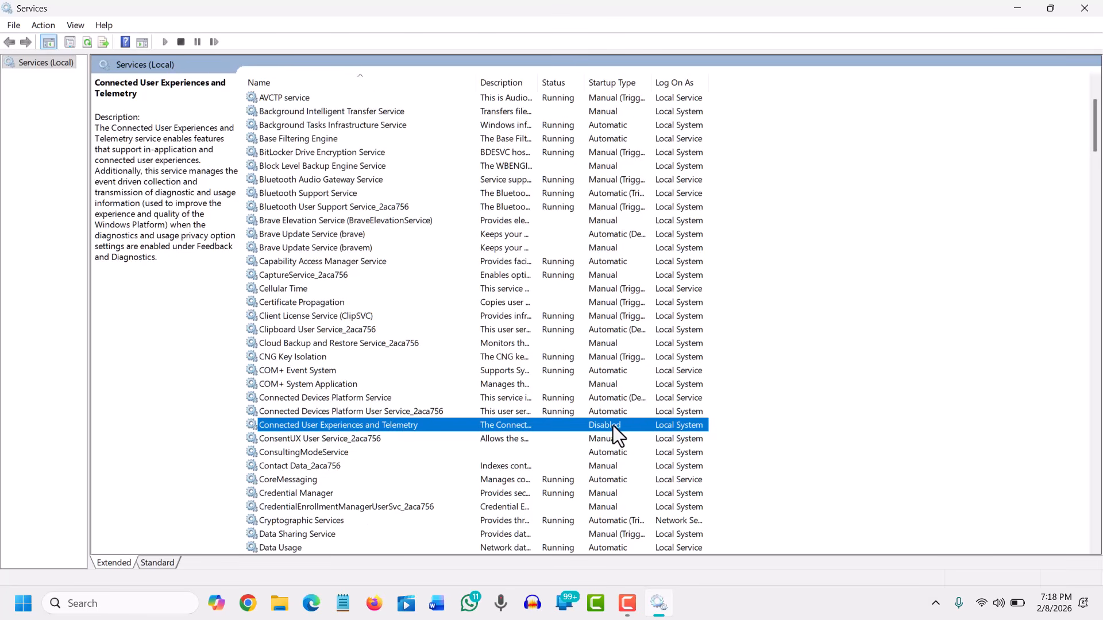
right_click(396, 428)
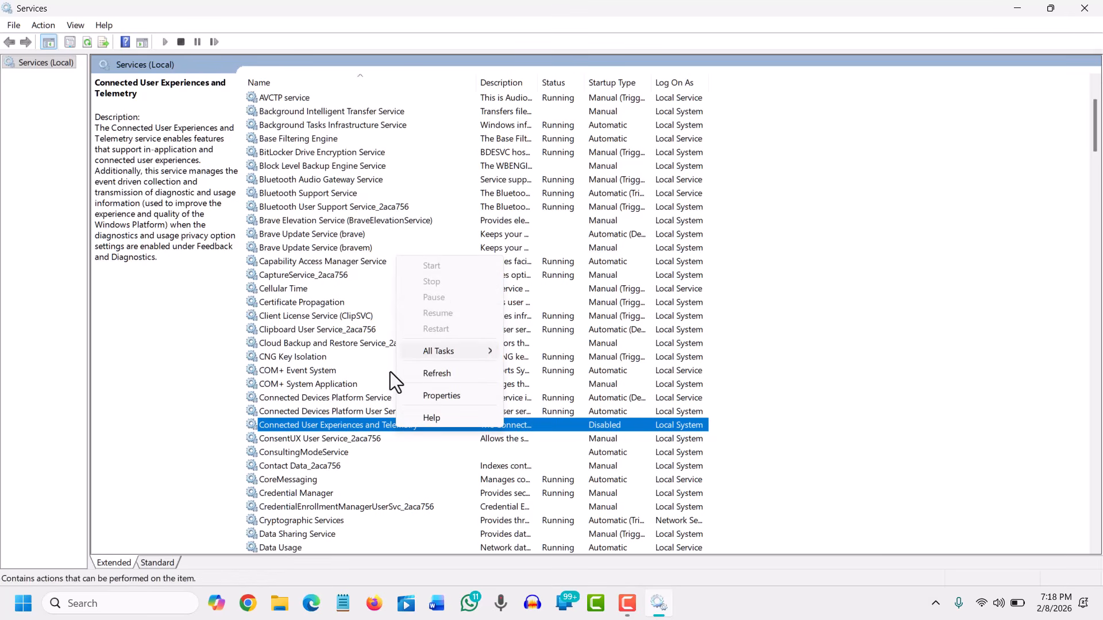
left_click(442, 395)
left_click(527, 283)
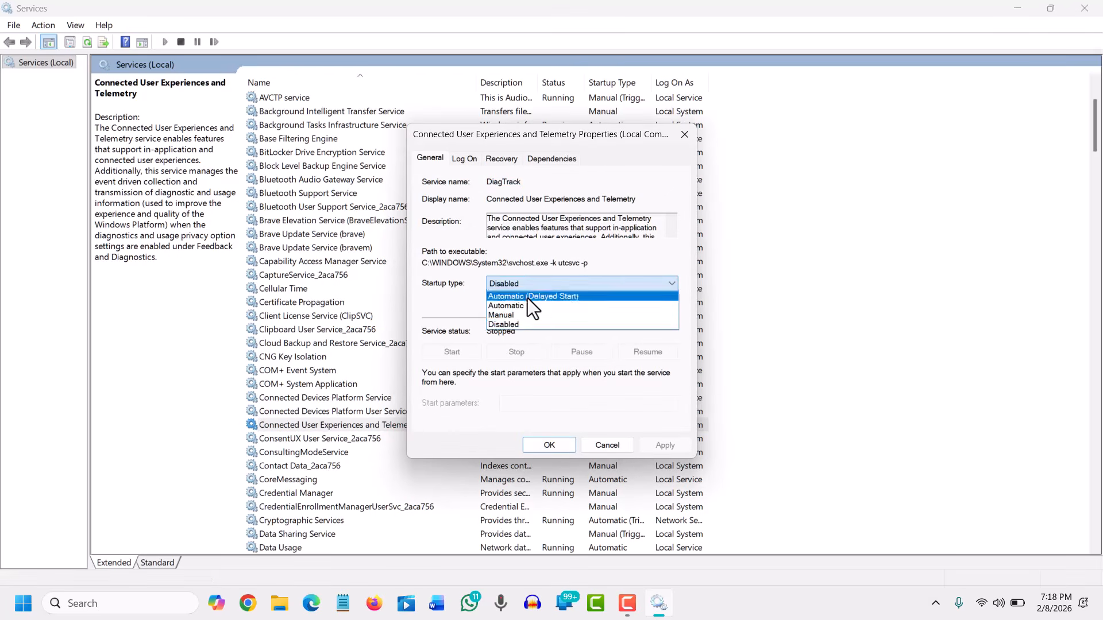
left_click(523, 324)
left_click(664, 445)
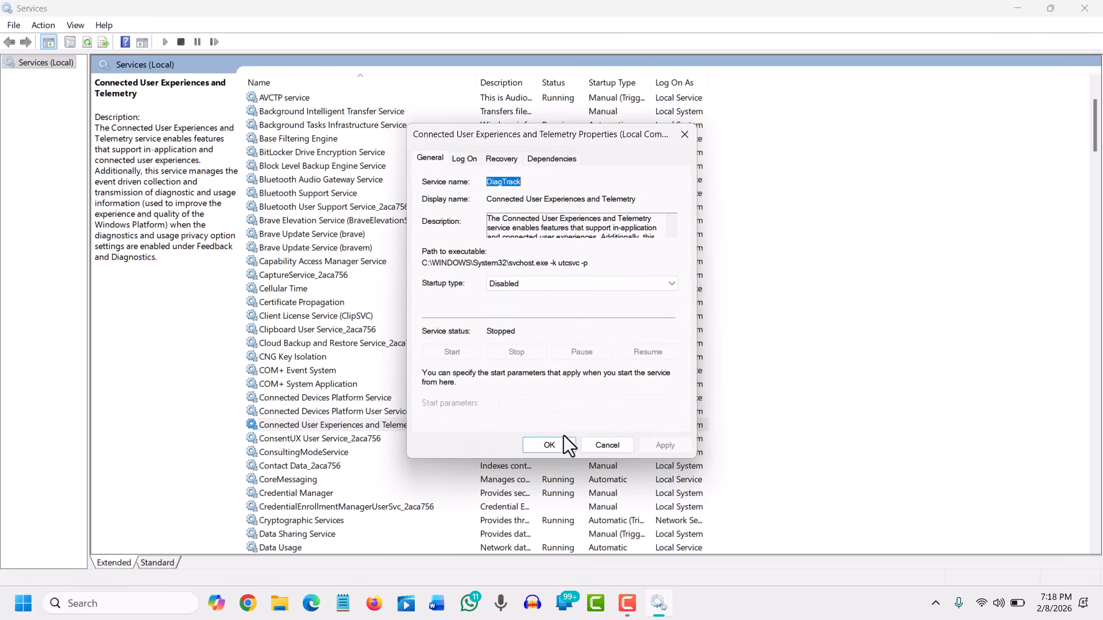
left_click(550, 442)
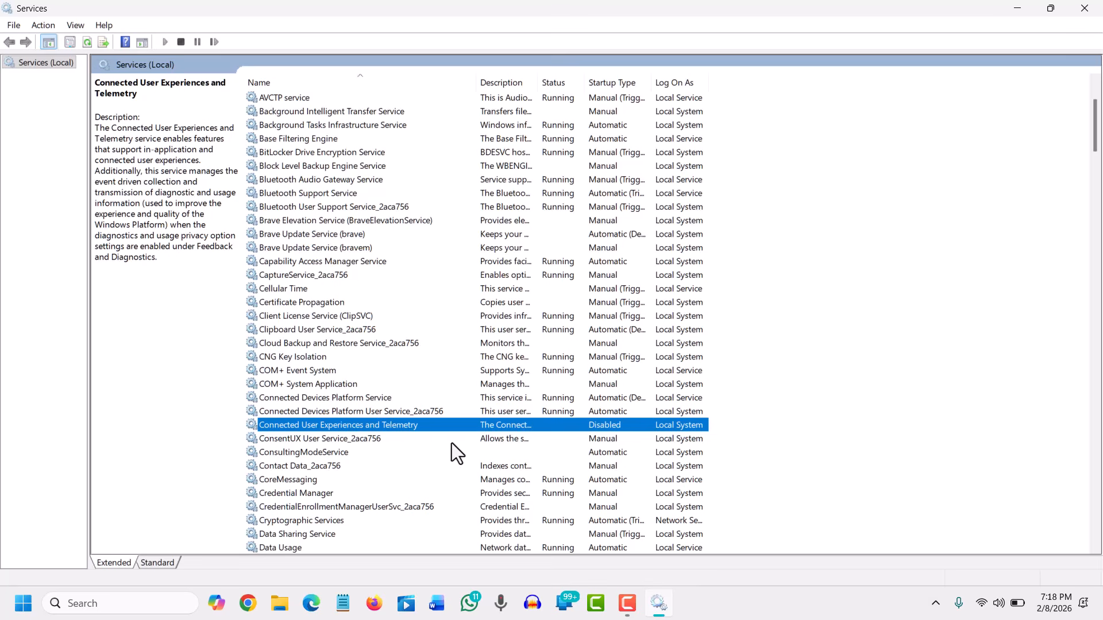
Check the startup type in the SysMain service's properties and close them without making changes
left_click(300, 352)
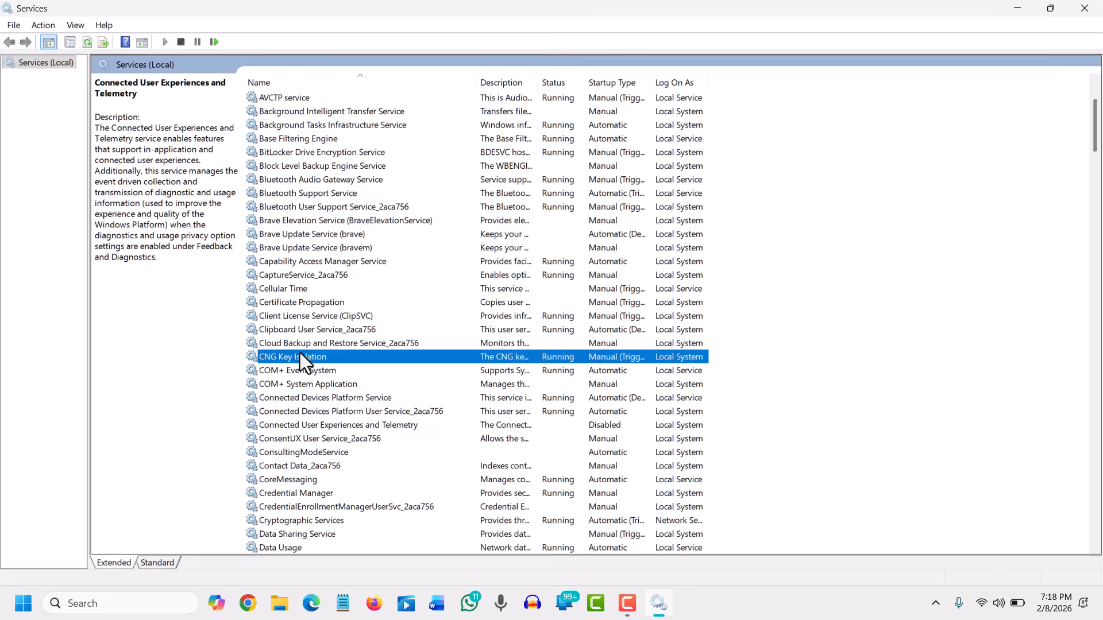
key("s")
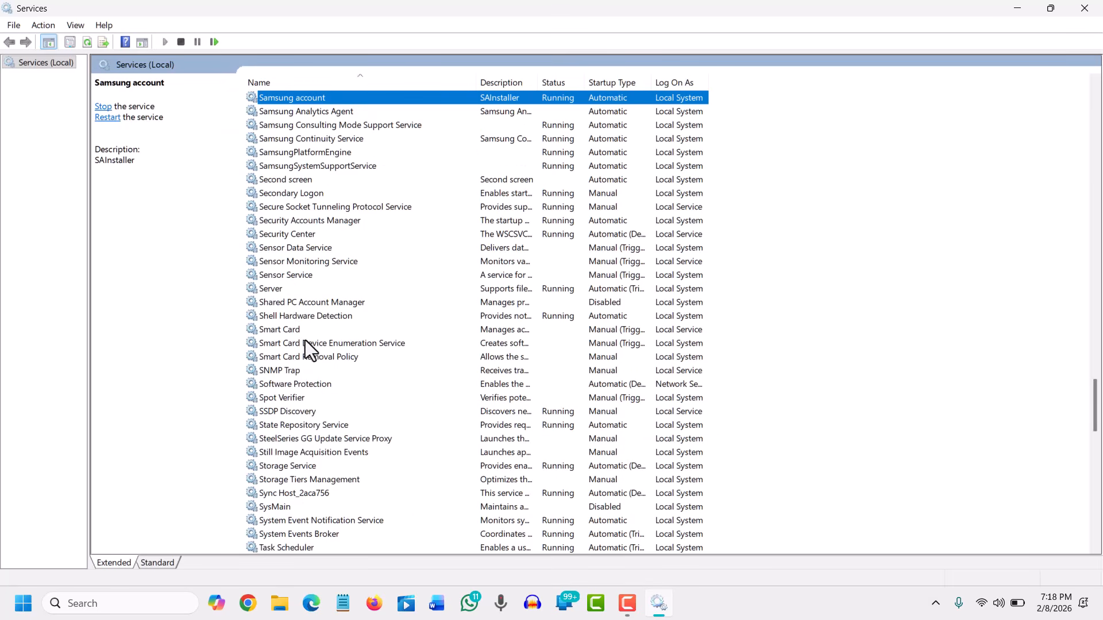
left_click(275, 508)
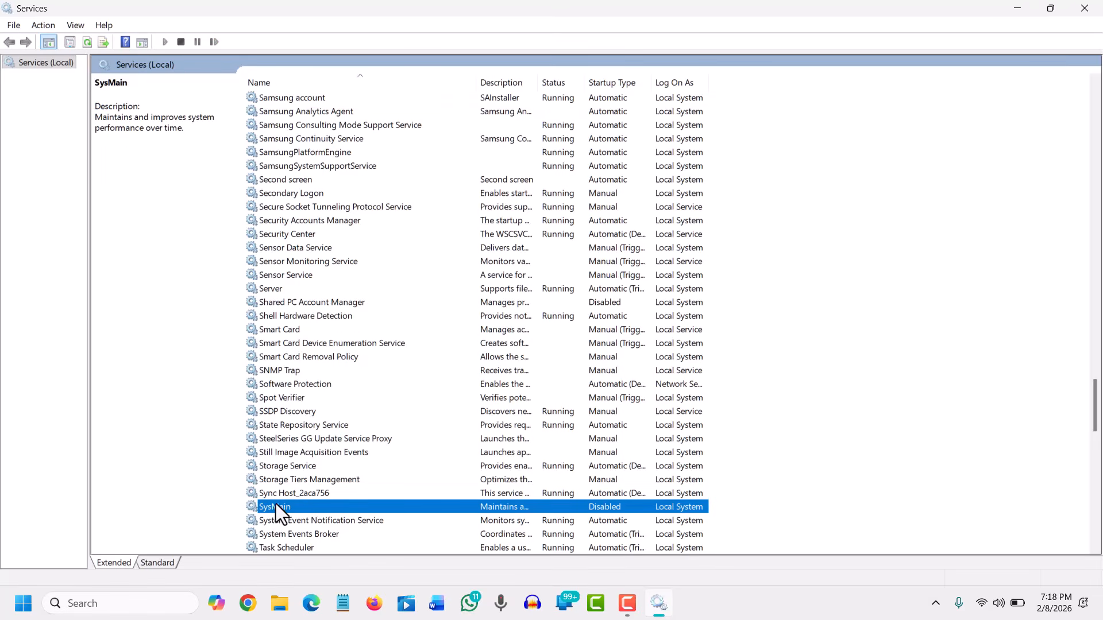
scroll(281, 508, "down", 1)
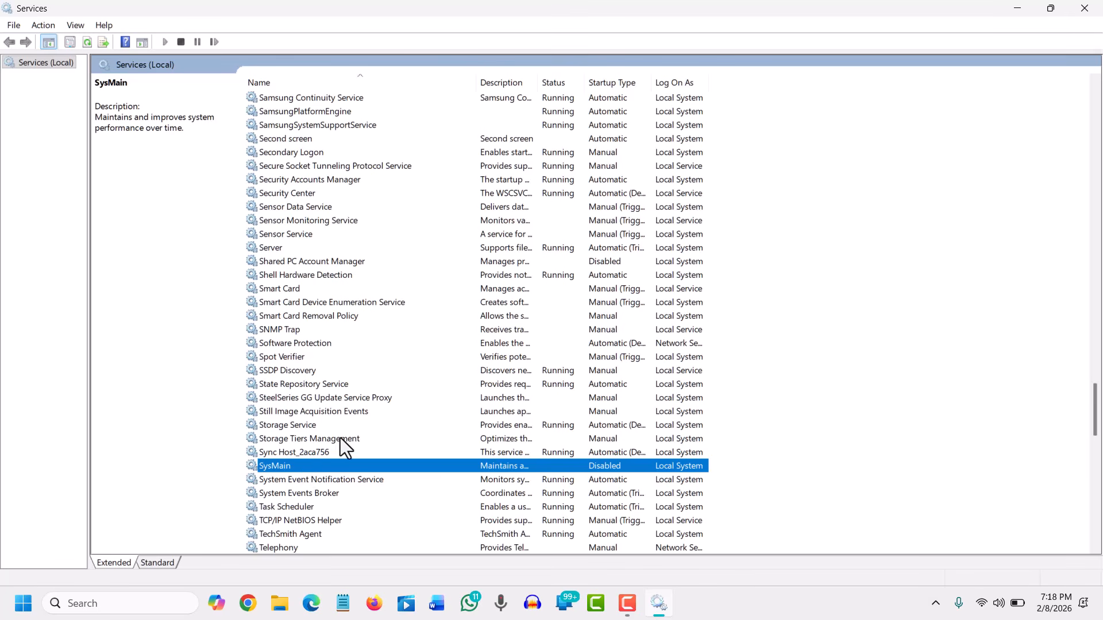
right_click(294, 466)
left_click(337, 431)
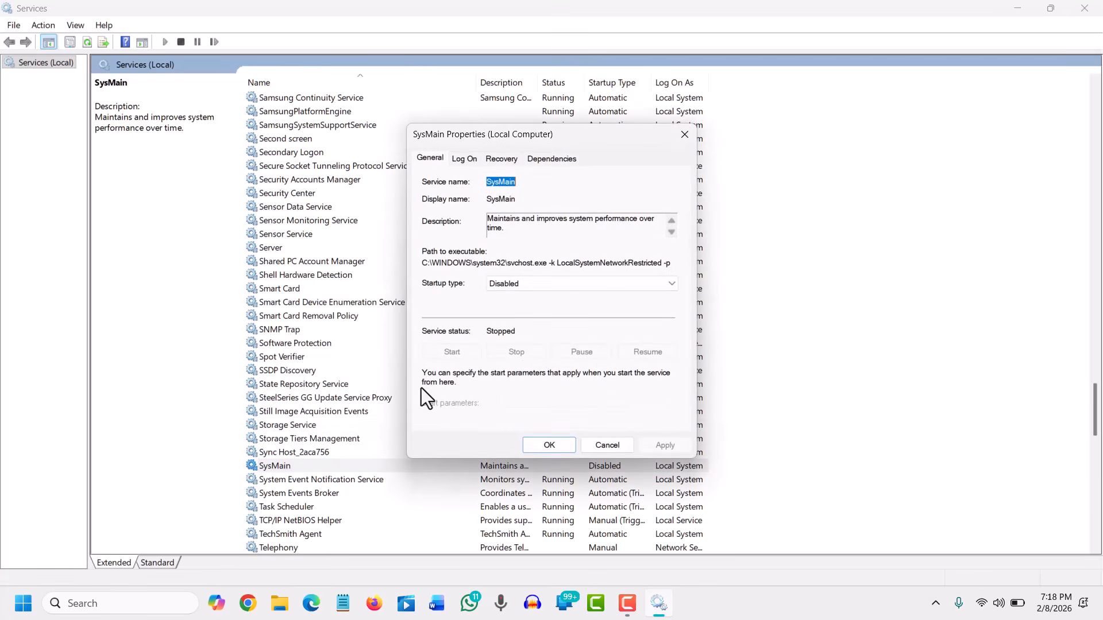
left_click(551, 286)
left_click(550, 287)
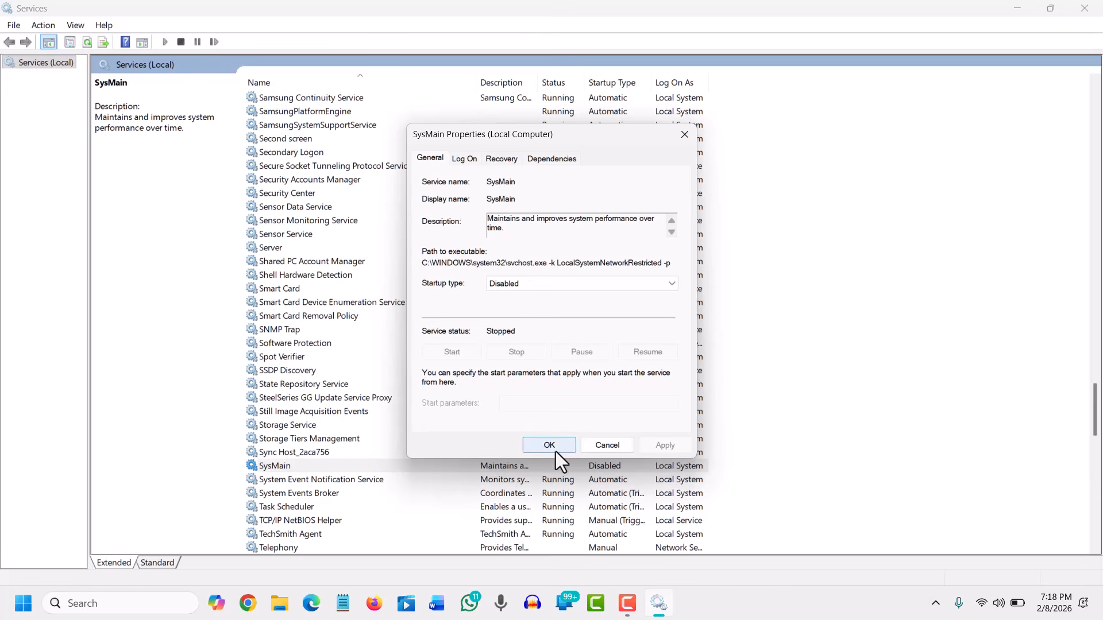
left_click(607, 449)
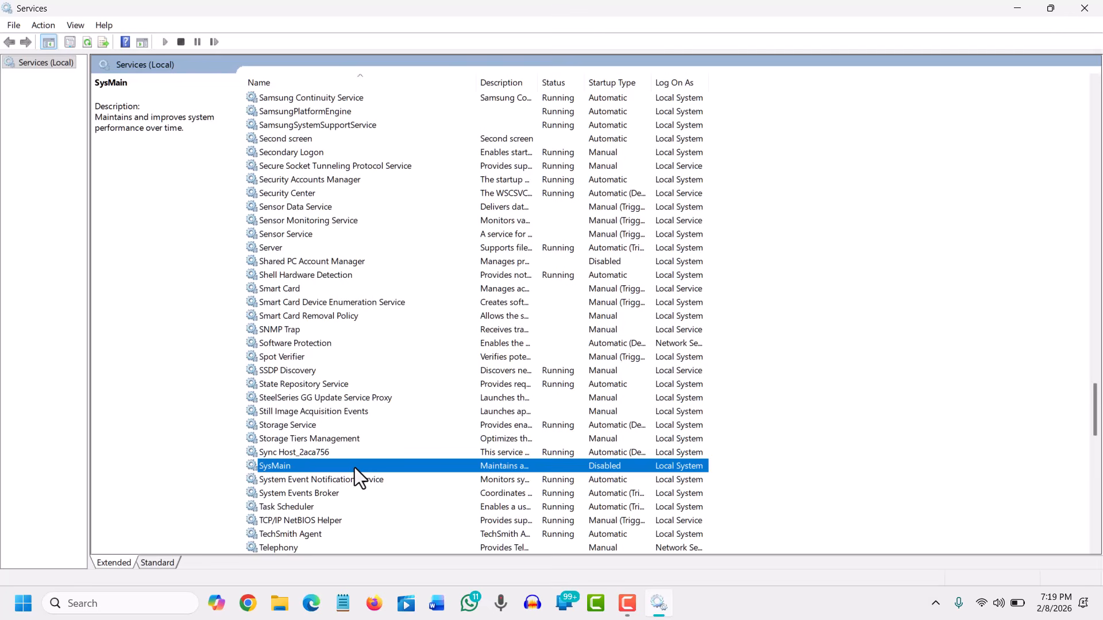
Find the Windows Search service in the services list and stop it
key("w")
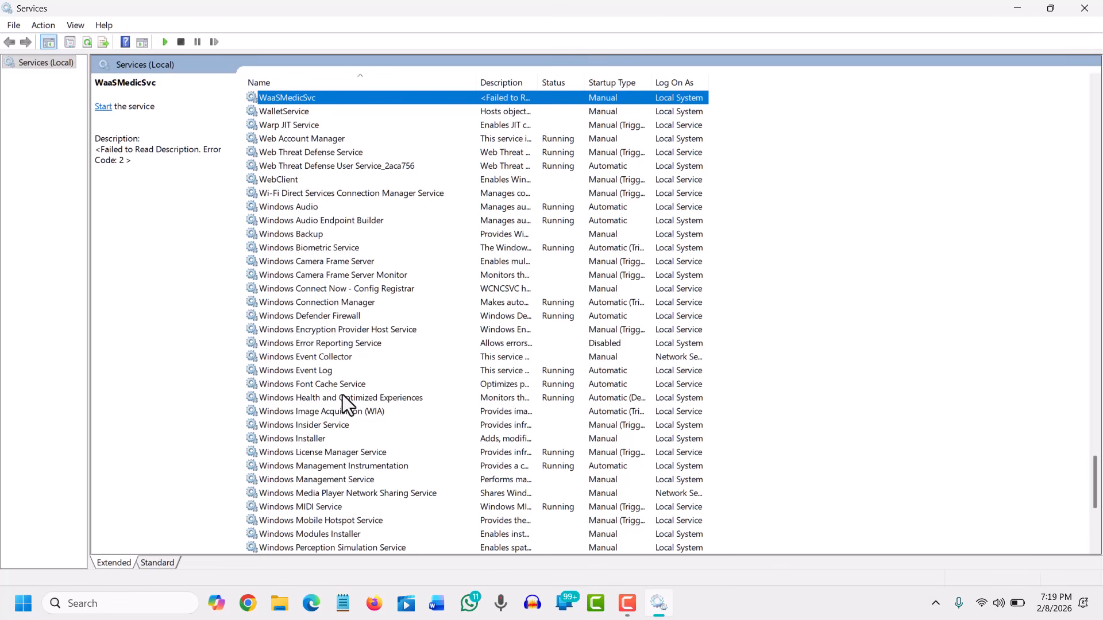
scroll(343, 396, "down", 3)
scroll(342, 396, "down", 1)
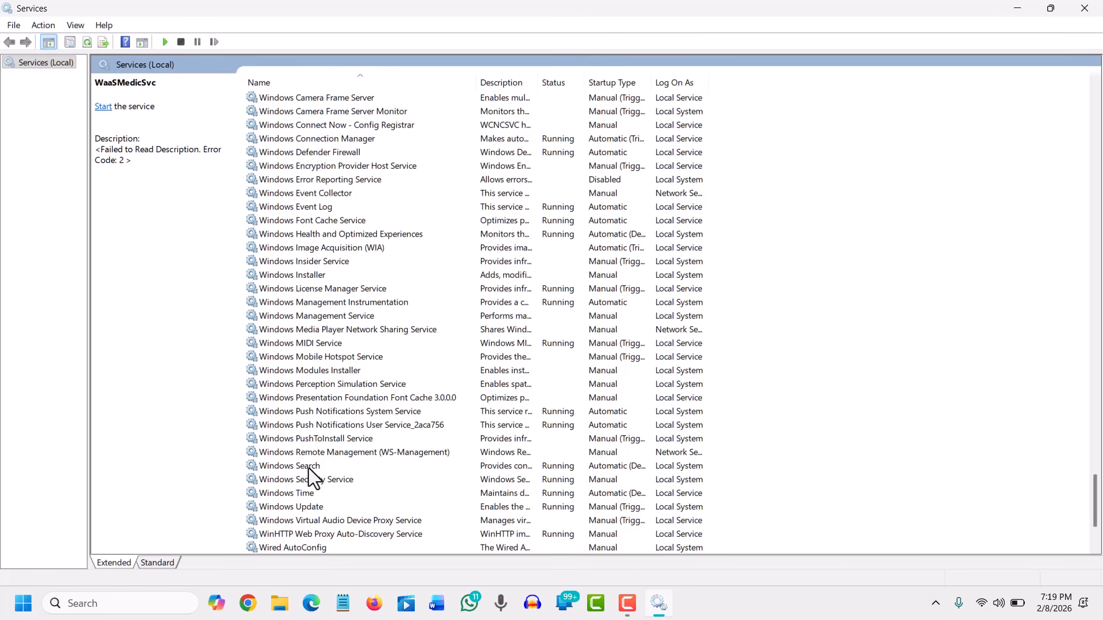
left_click(309, 468)
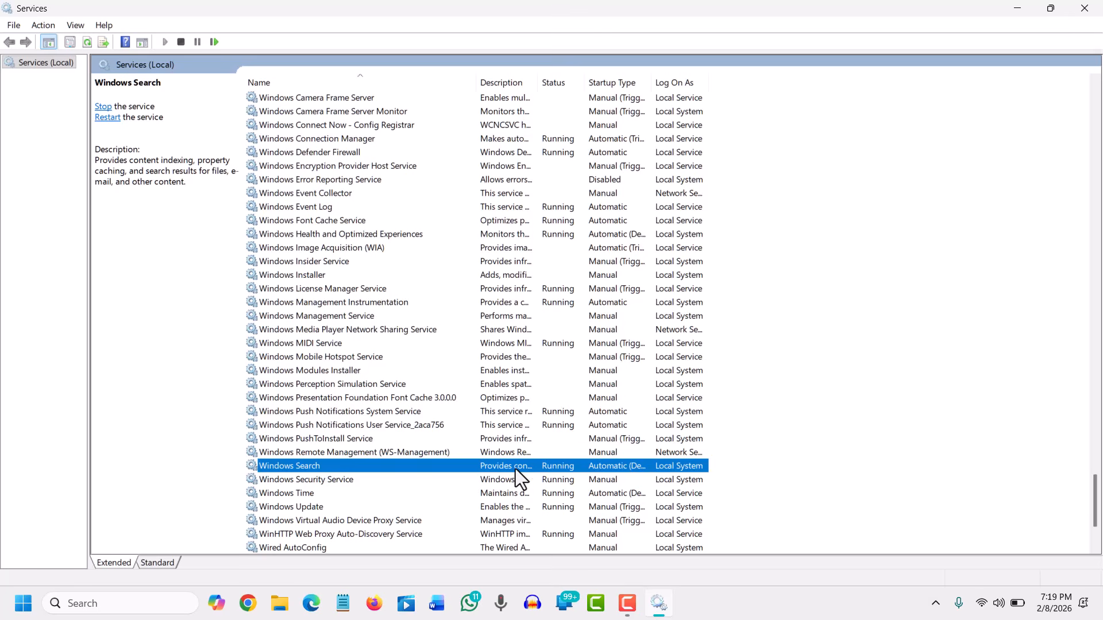
right_click(319, 462)
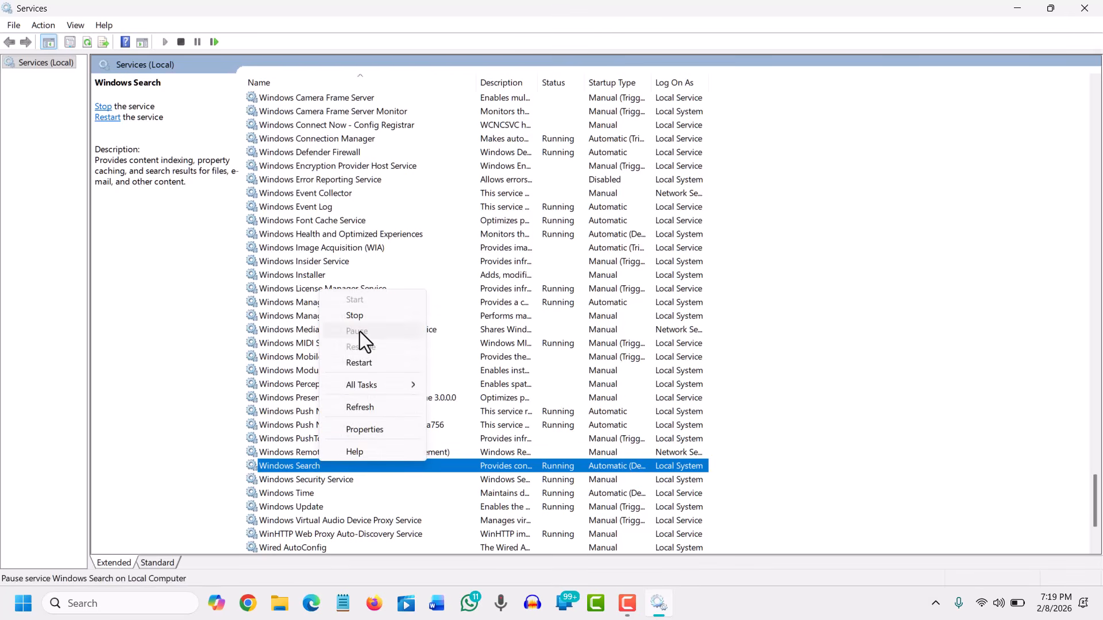
left_click(360, 317)
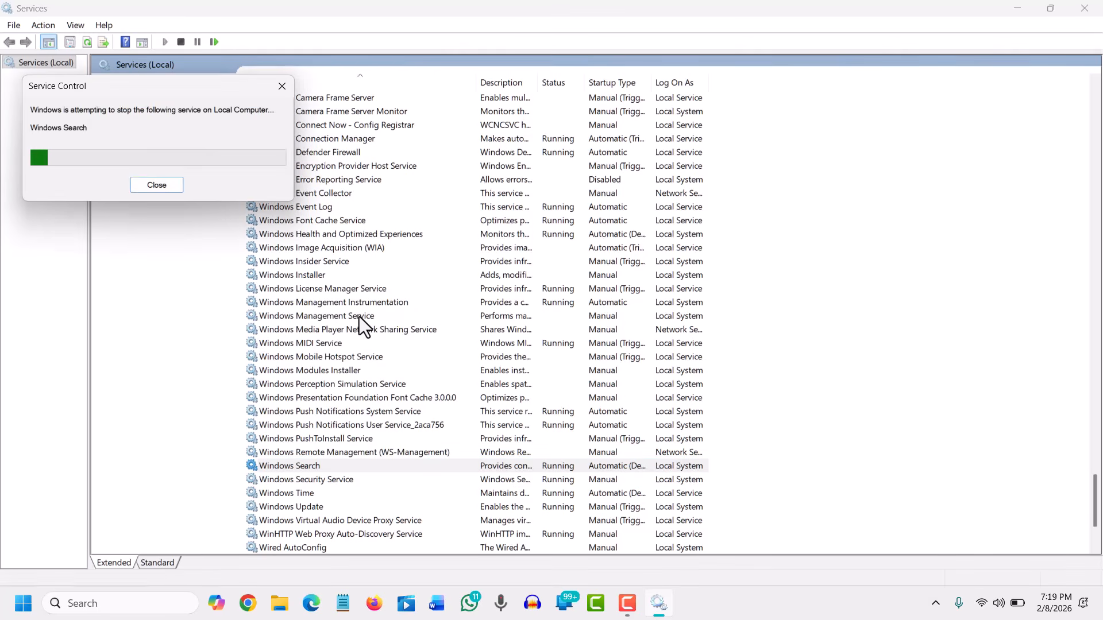
Set the Windows Search service's startup type to Disabled, apply the change and close its properties
right_click(323, 466)
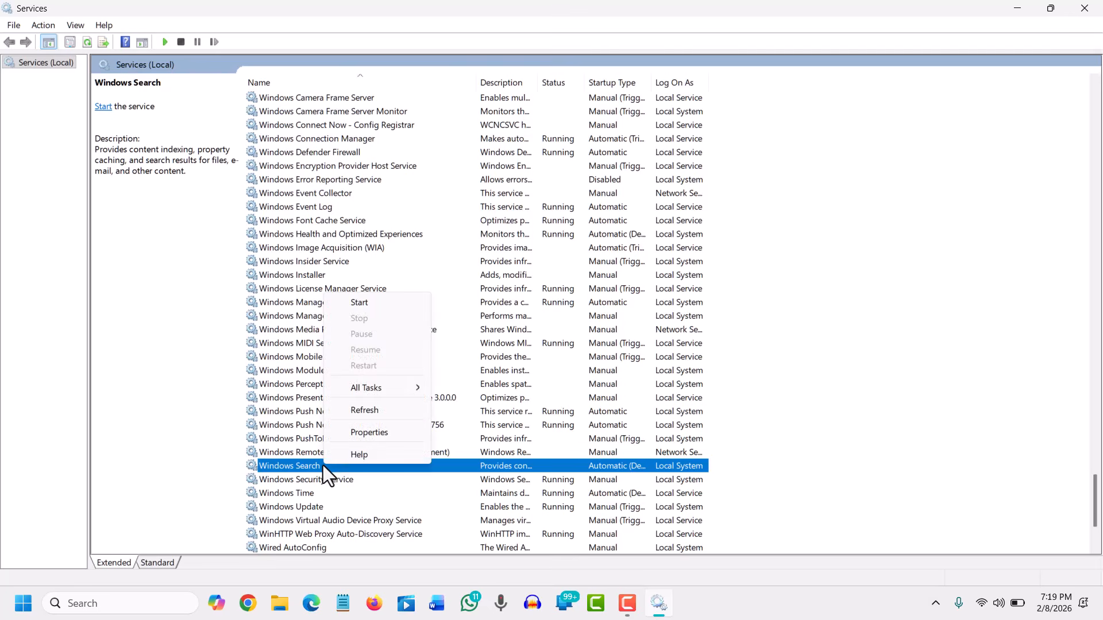
left_click(367, 431)
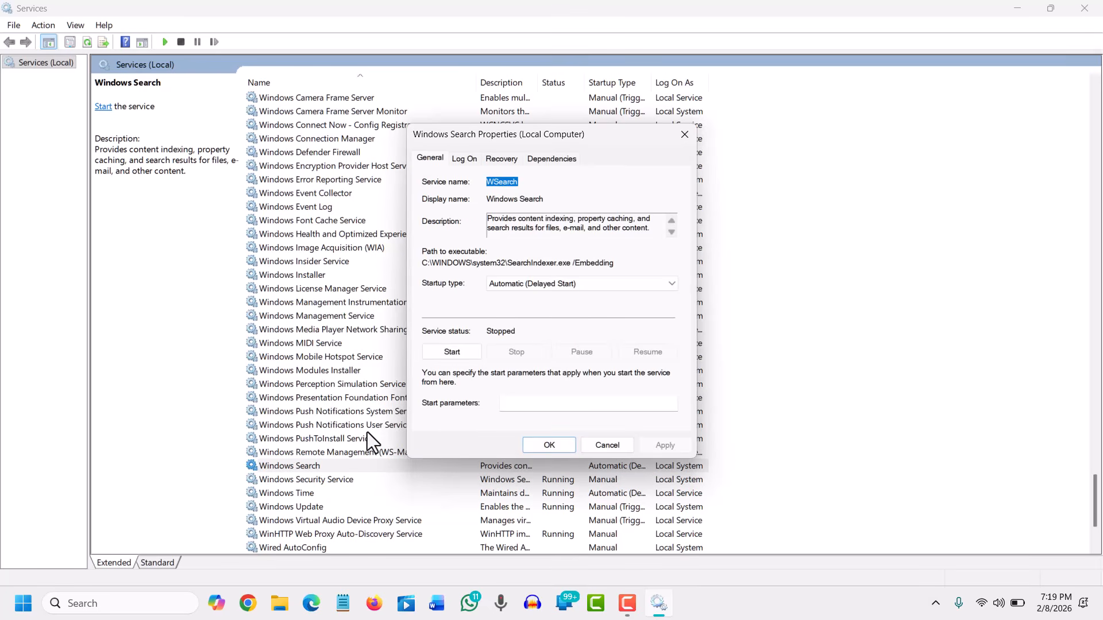
left_click(505, 285)
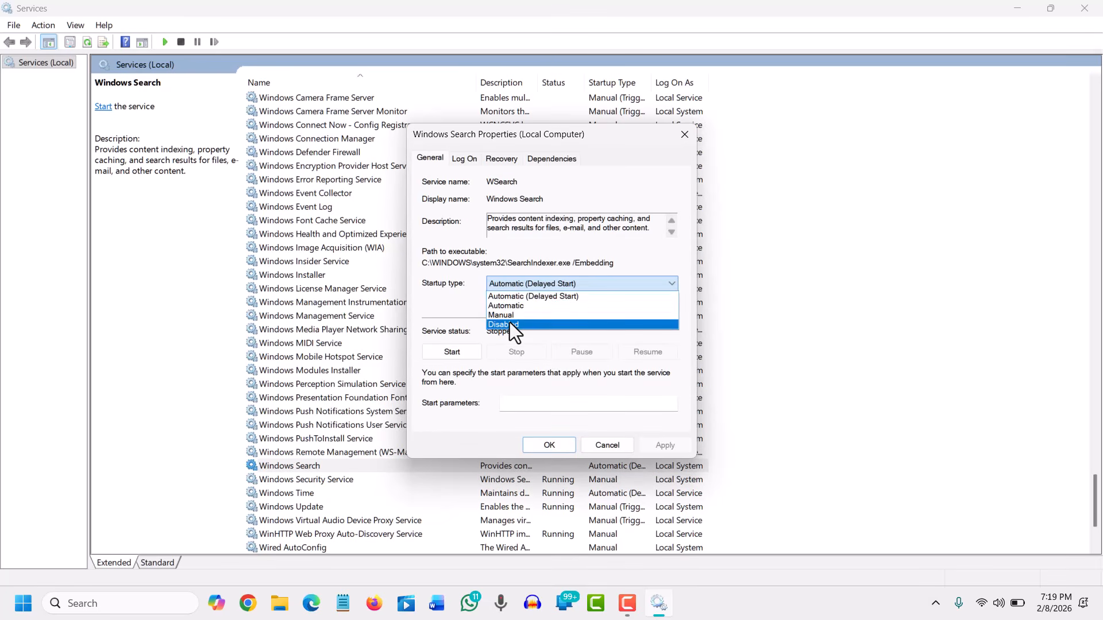
left_click(509, 322)
left_click(666, 446)
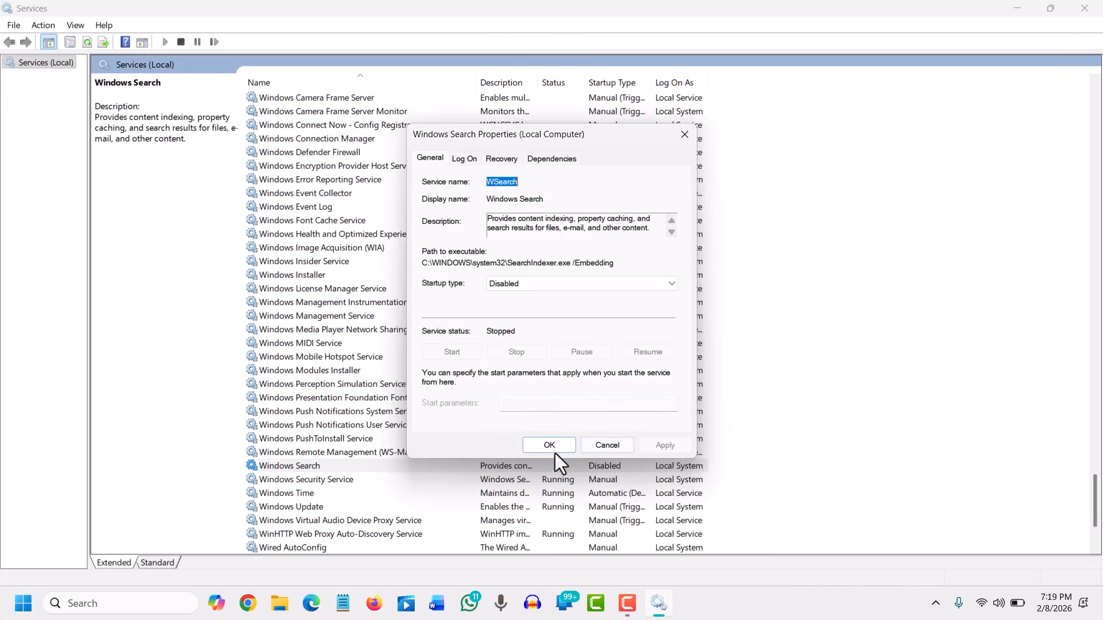
left_click(548, 446)
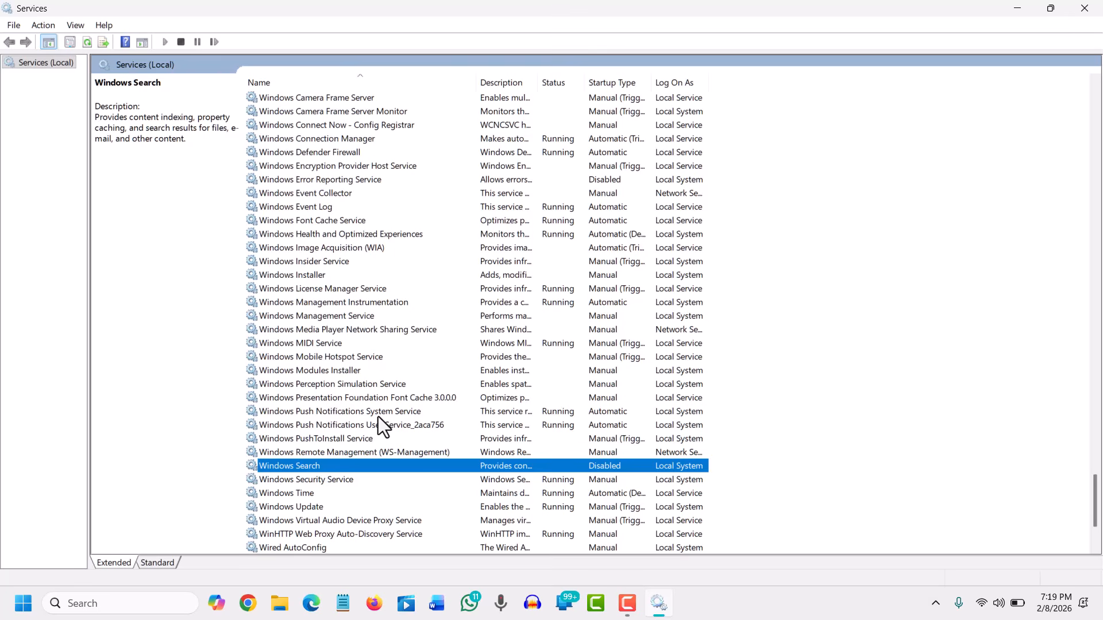
Look through the services whose names begin with F
left_click(356, 335)
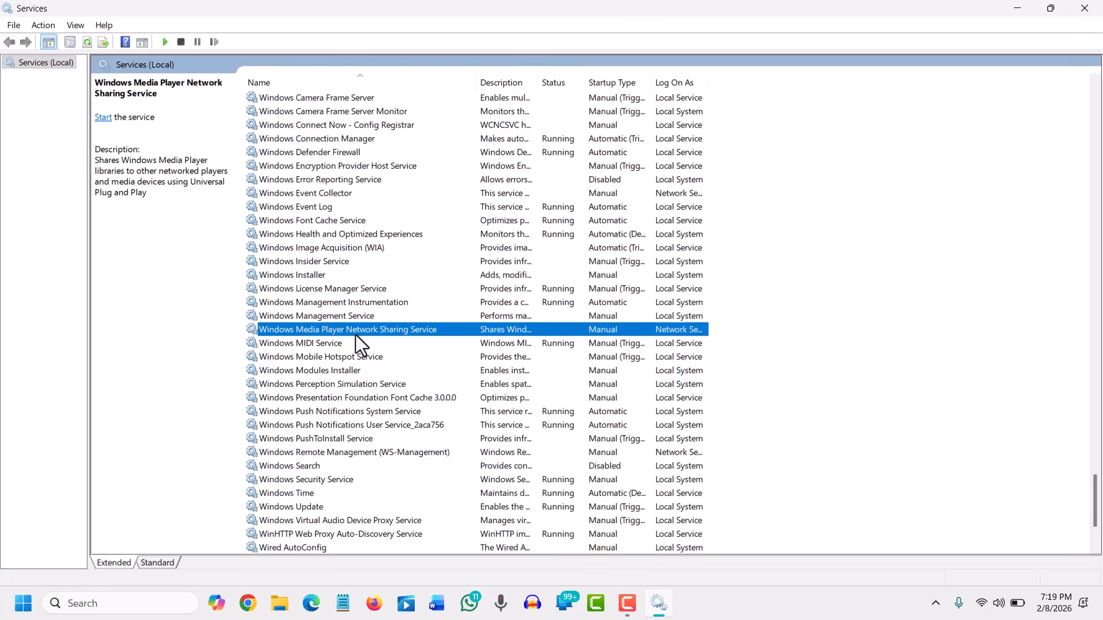
key("f")
scroll(353, 337, "up", 3)
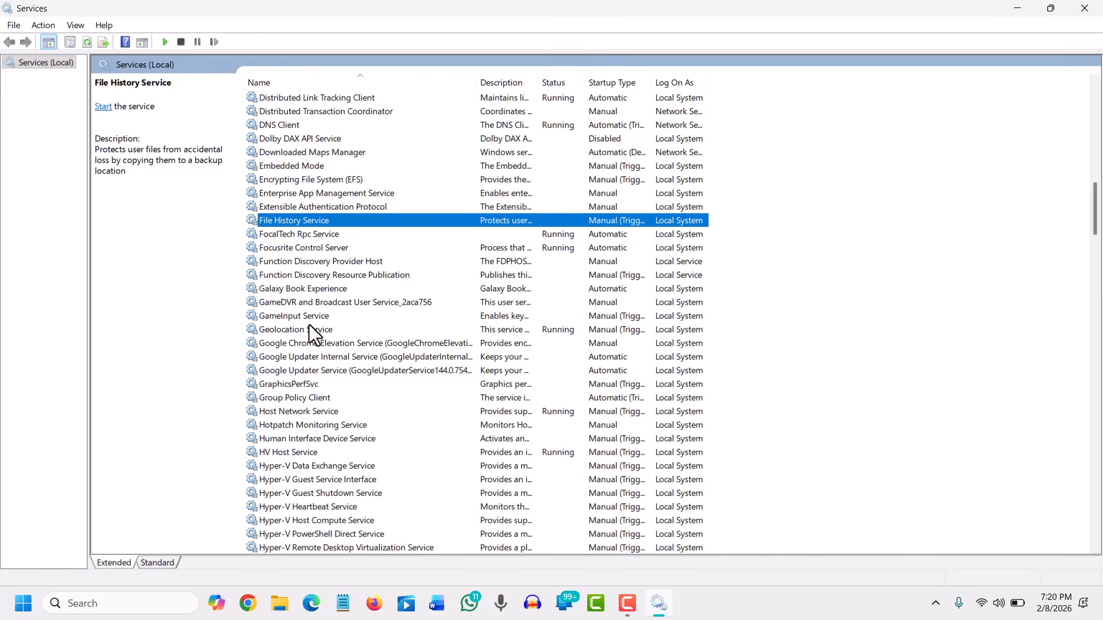
Find the Remote Registry service, set its startup type to Disabled, apply the setting and close its properties
key("r")
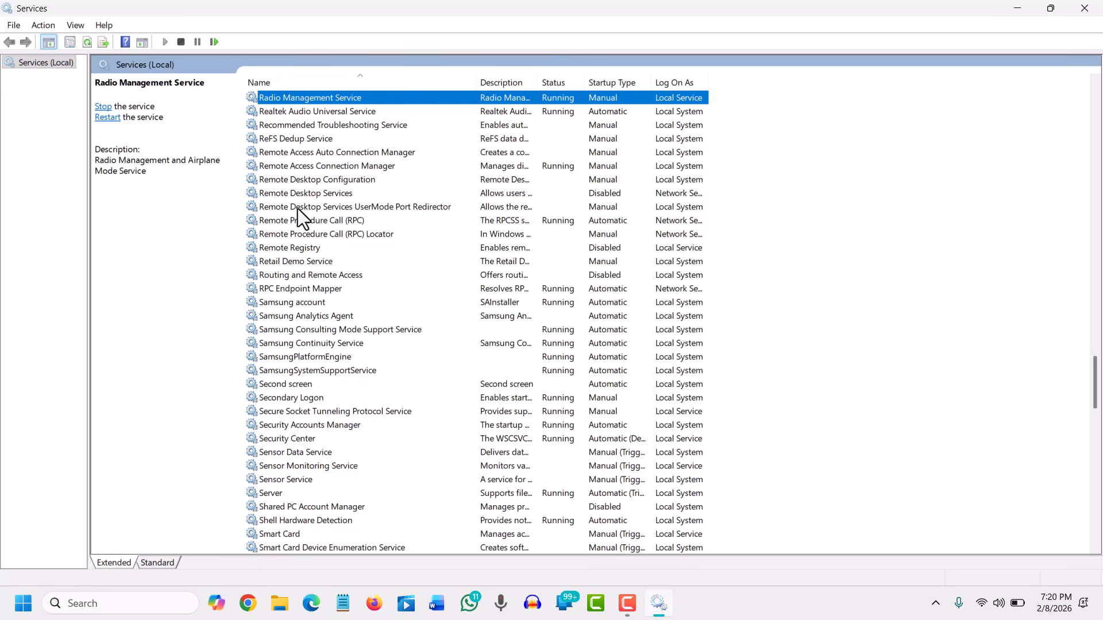
left_click(299, 248)
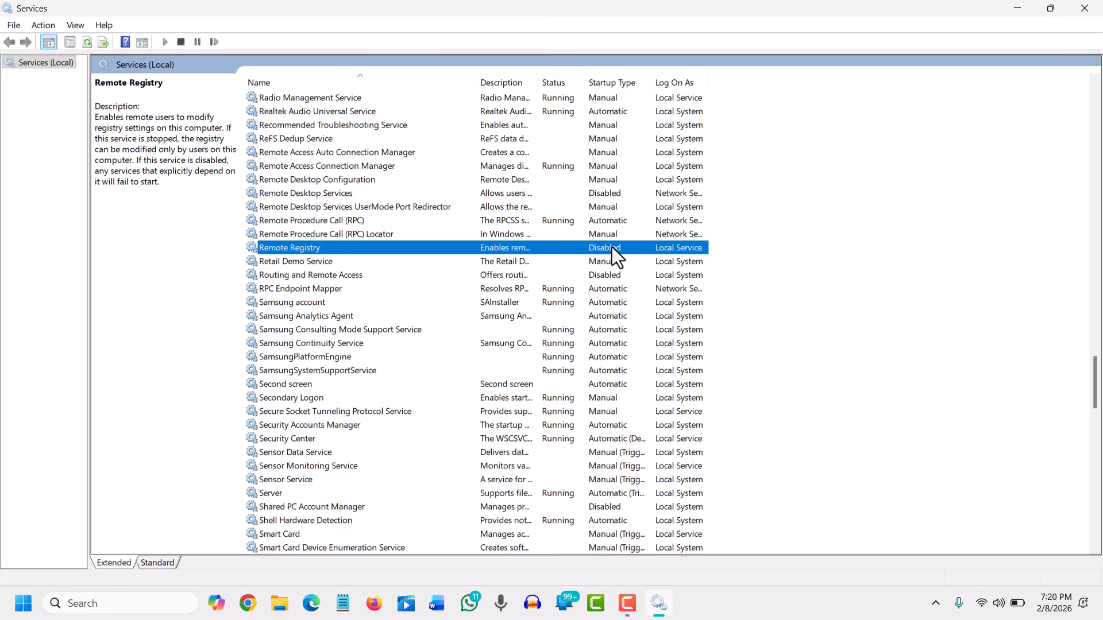
right_click(288, 248)
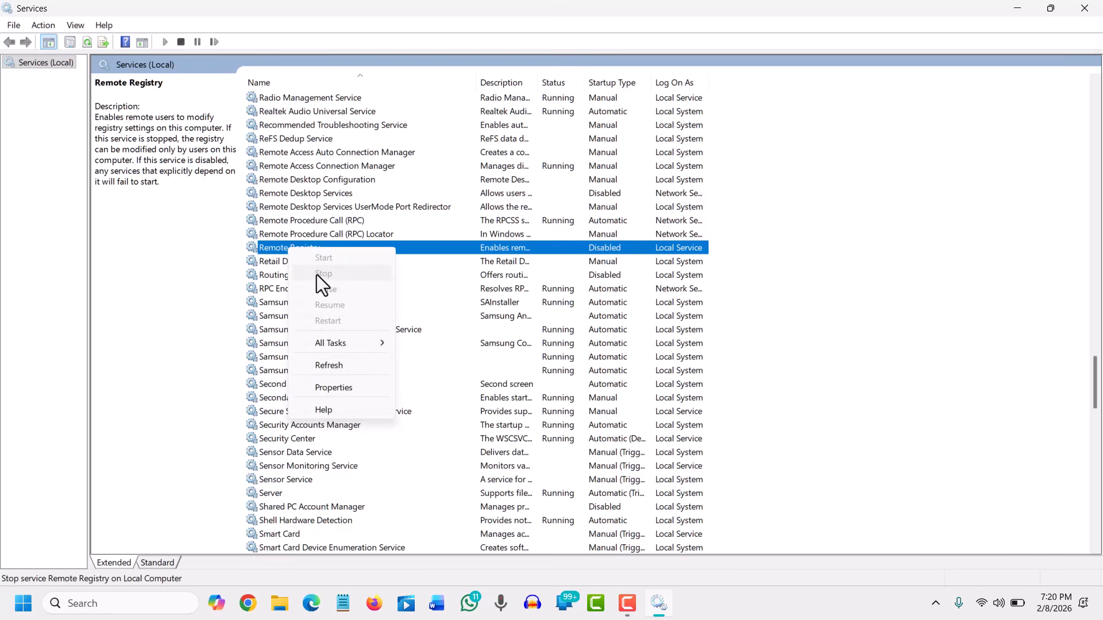
left_click(330, 390)
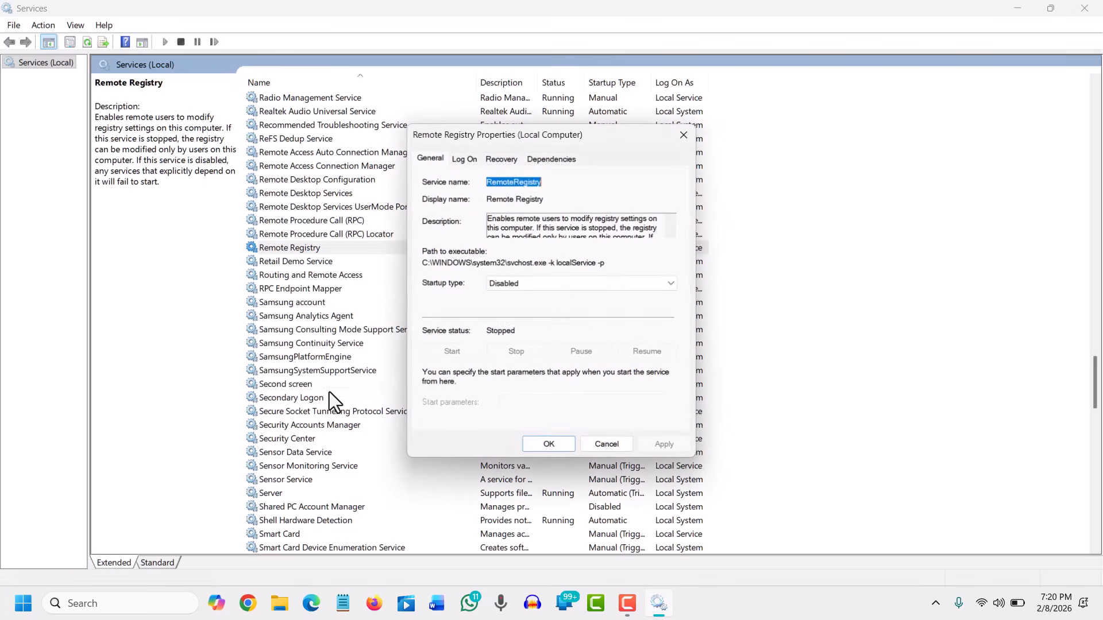
left_click(538, 286)
left_click(523, 329)
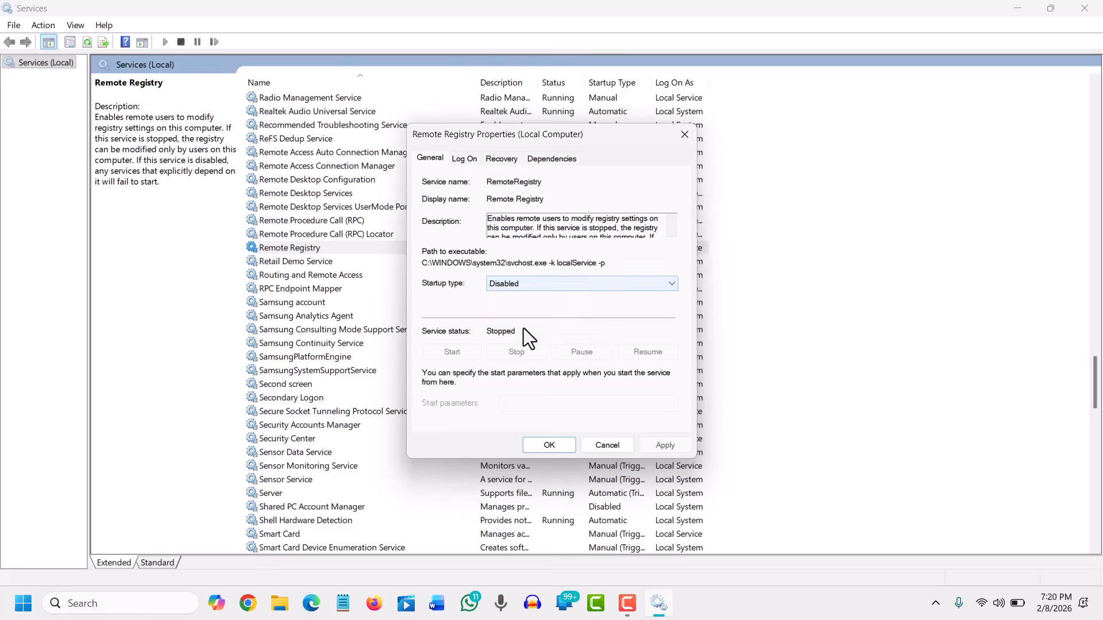
left_click(669, 446)
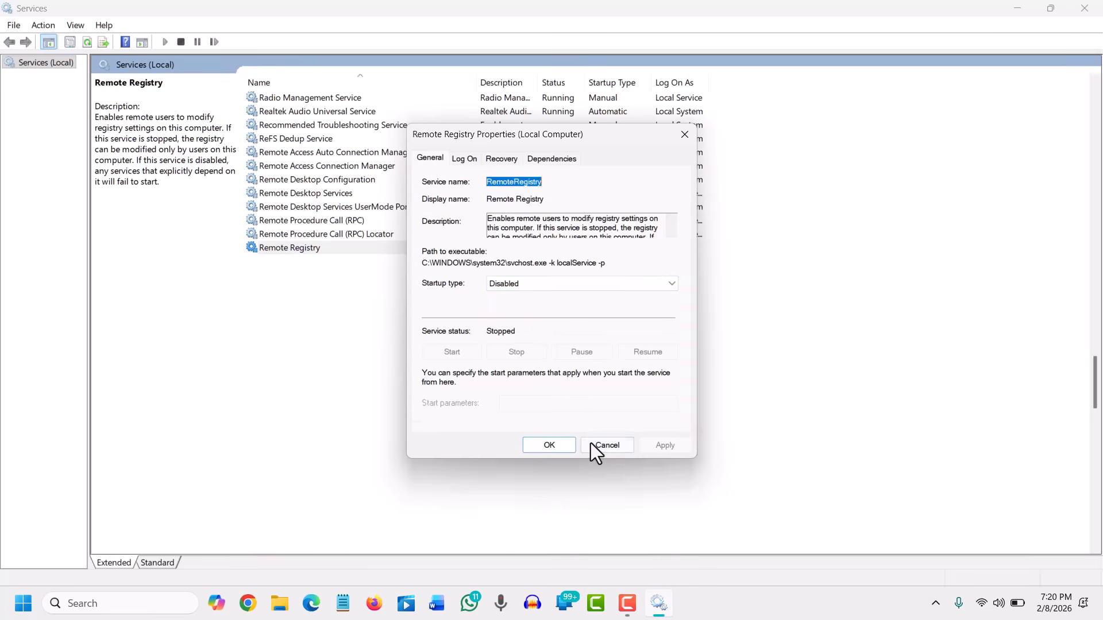
left_click(554, 446)
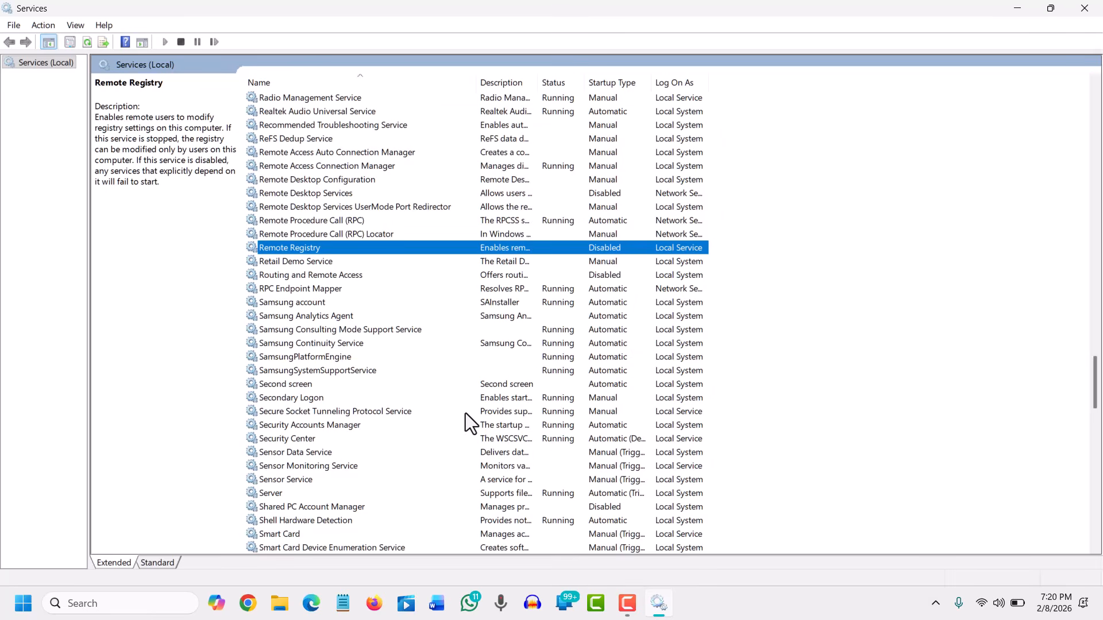
Find the Print Spooler service in the services list and read its description
left_click(317, 316)
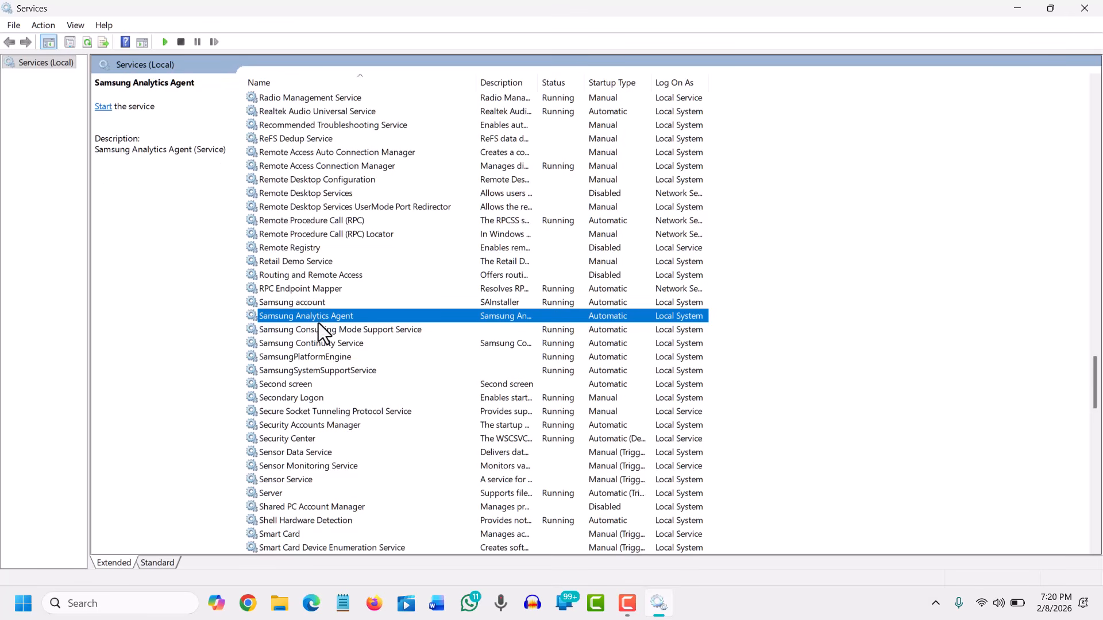
key("p")
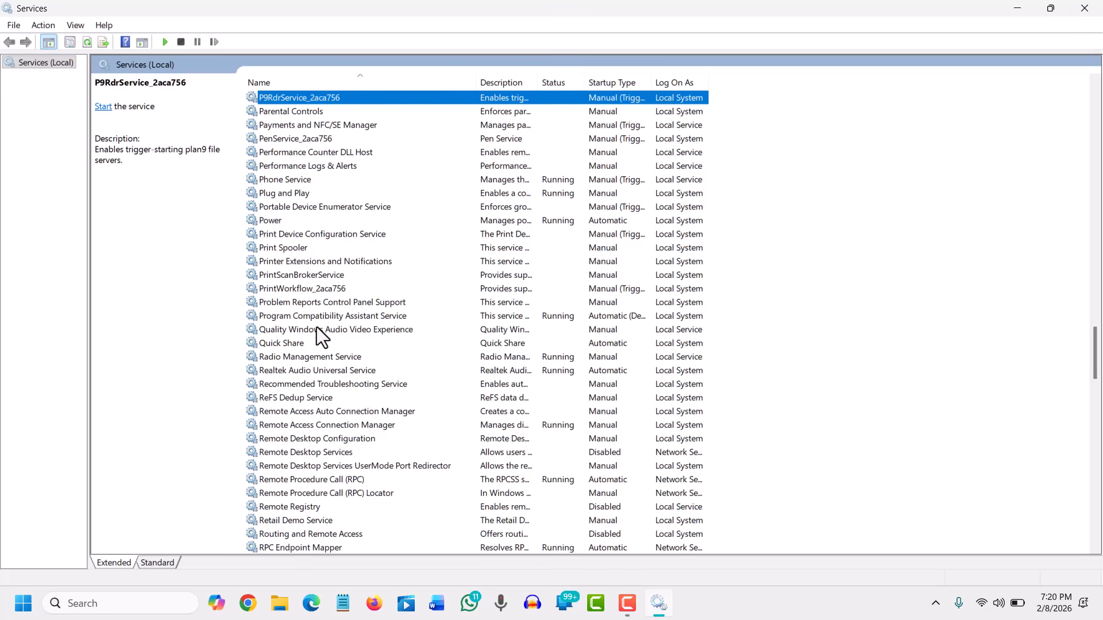
left_click(282, 249)
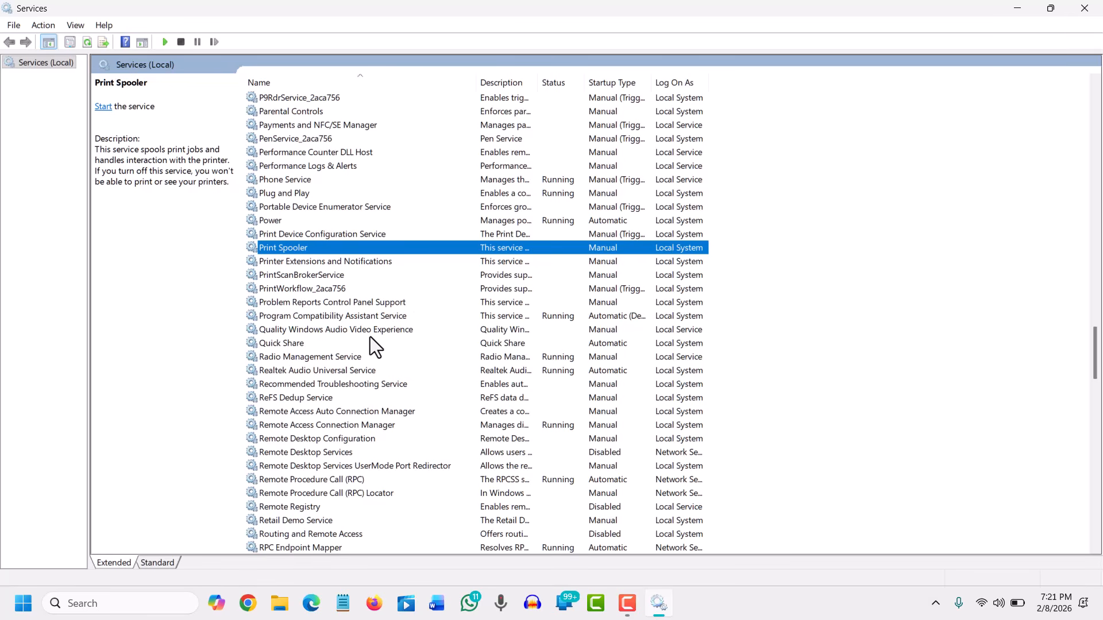
Set the Xbox Accessory Management Service's startup type to Disabled, apply the change and close its properties
key("x")
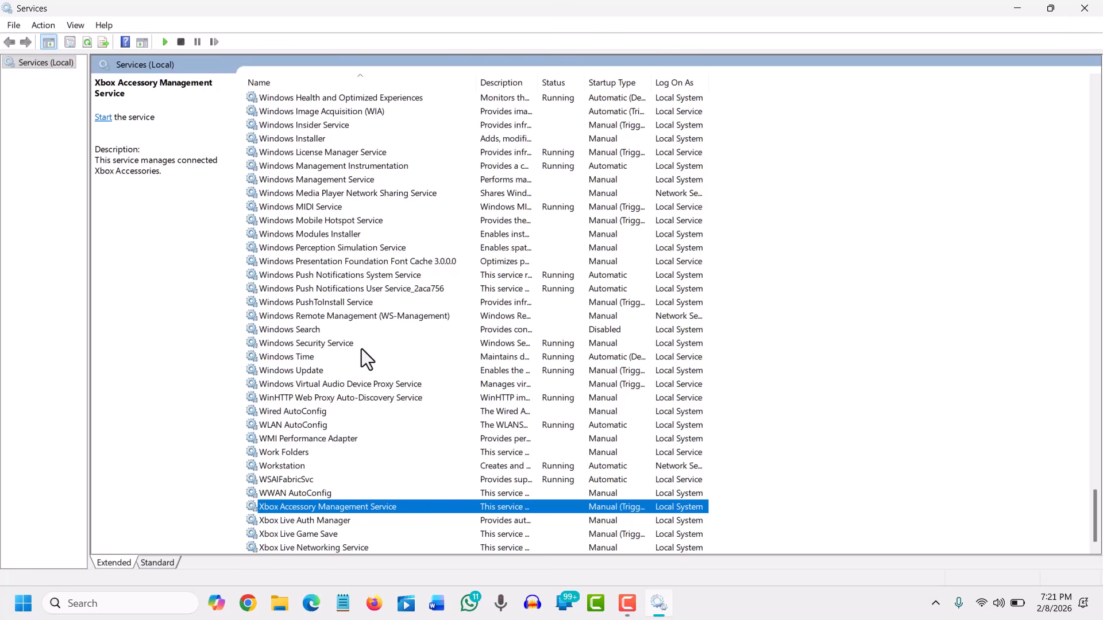
right_click(397, 507)
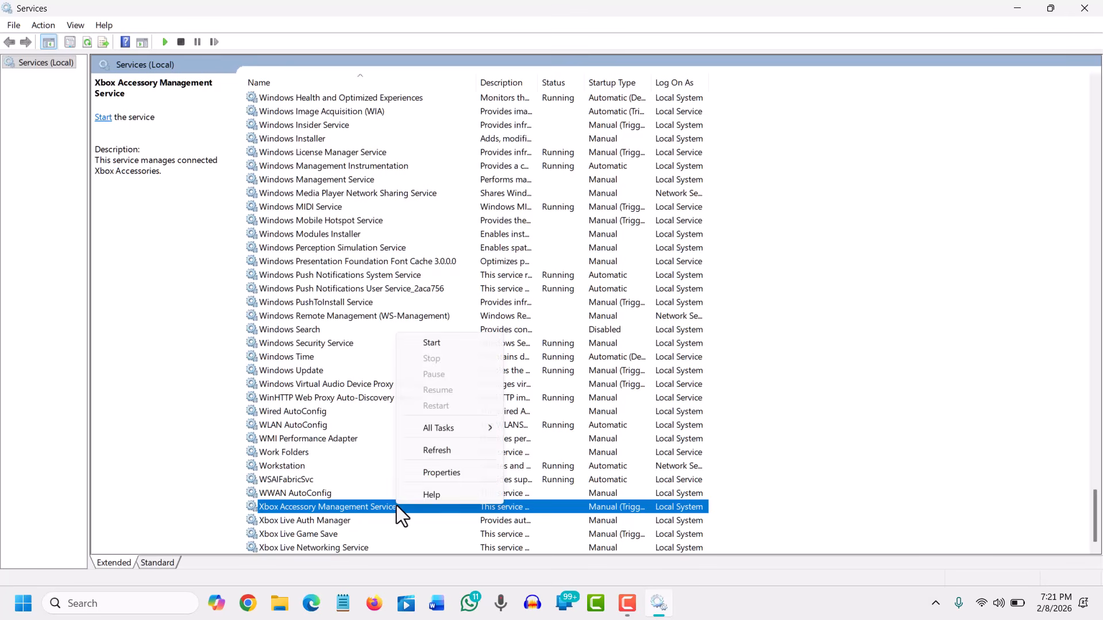
left_click(458, 471)
left_click(530, 286)
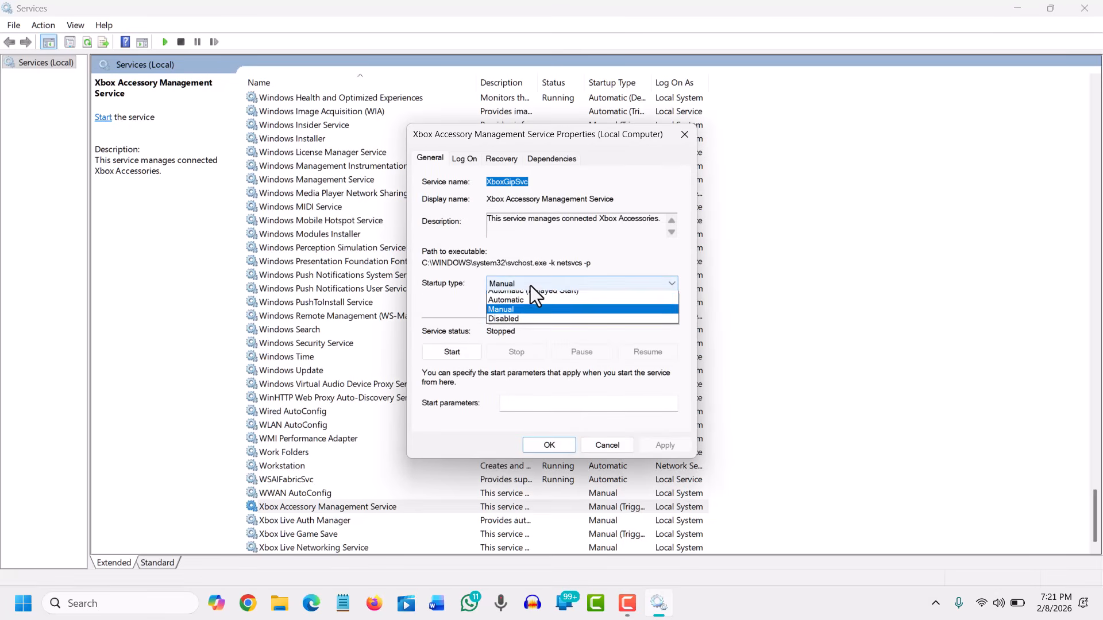
left_click(524, 324)
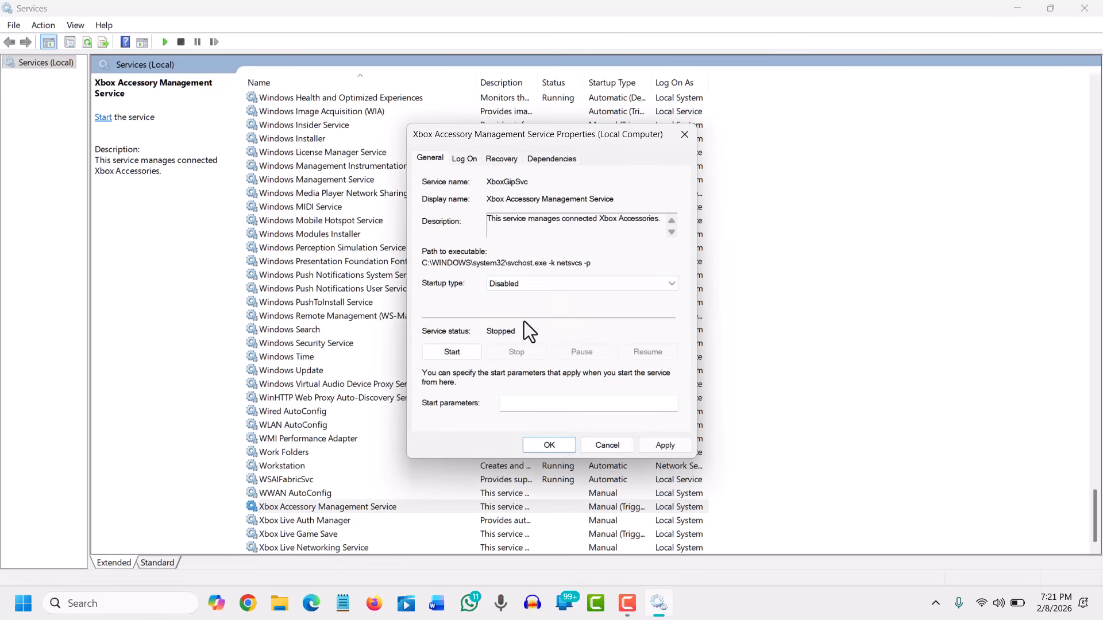
left_click(673, 448)
left_click(555, 444)
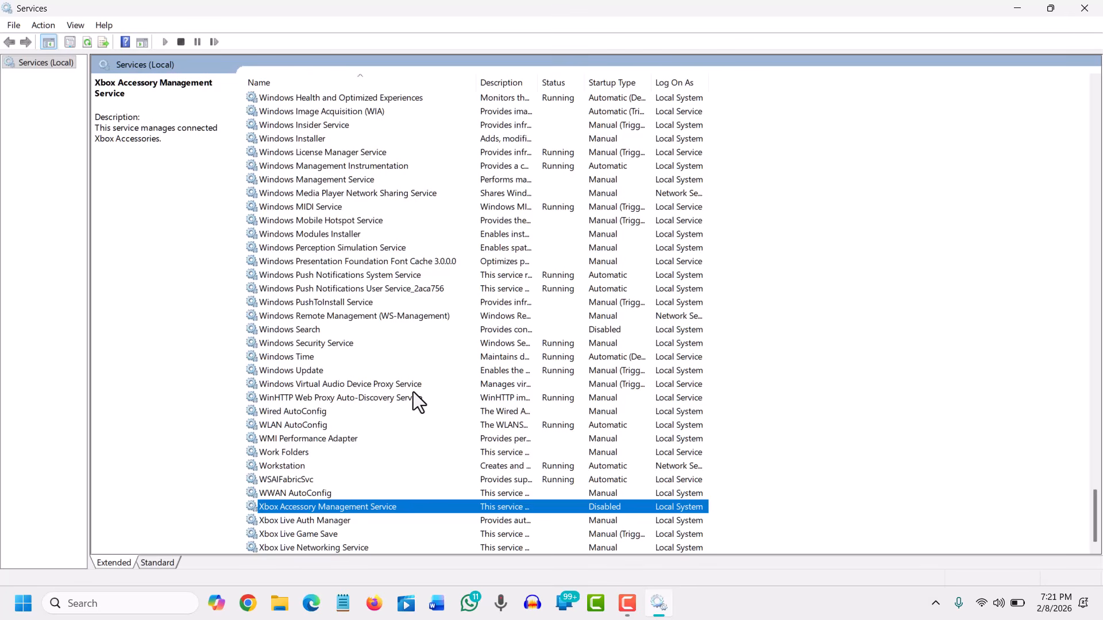
Set the Downloaded Maps Manager service's startup type to Disabled, apply the change and close the Services console
key("d")
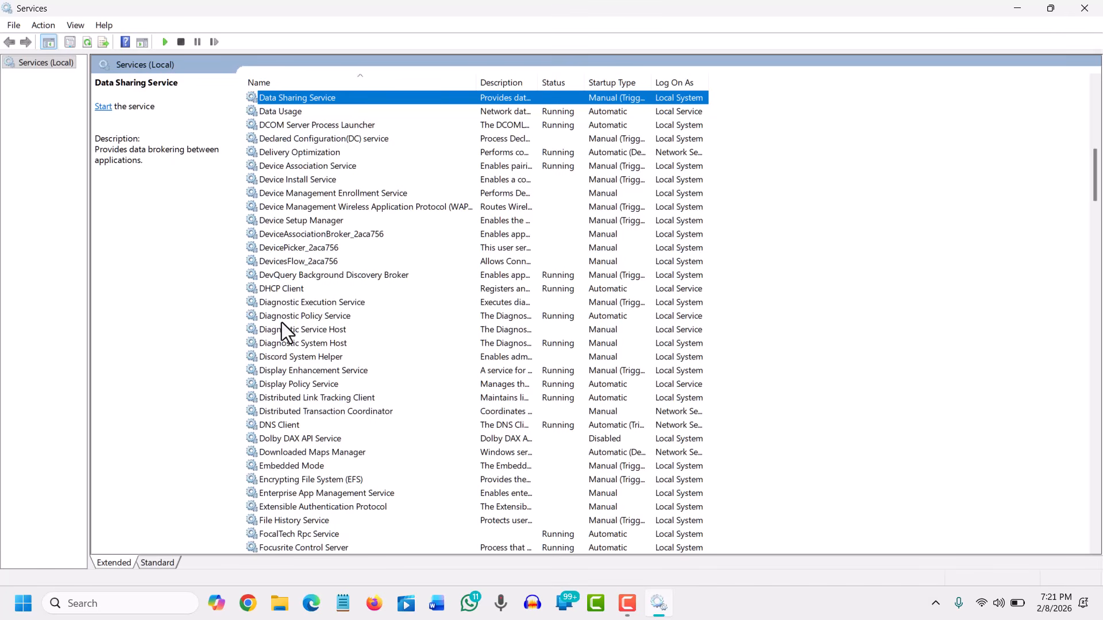
left_click(289, 454)
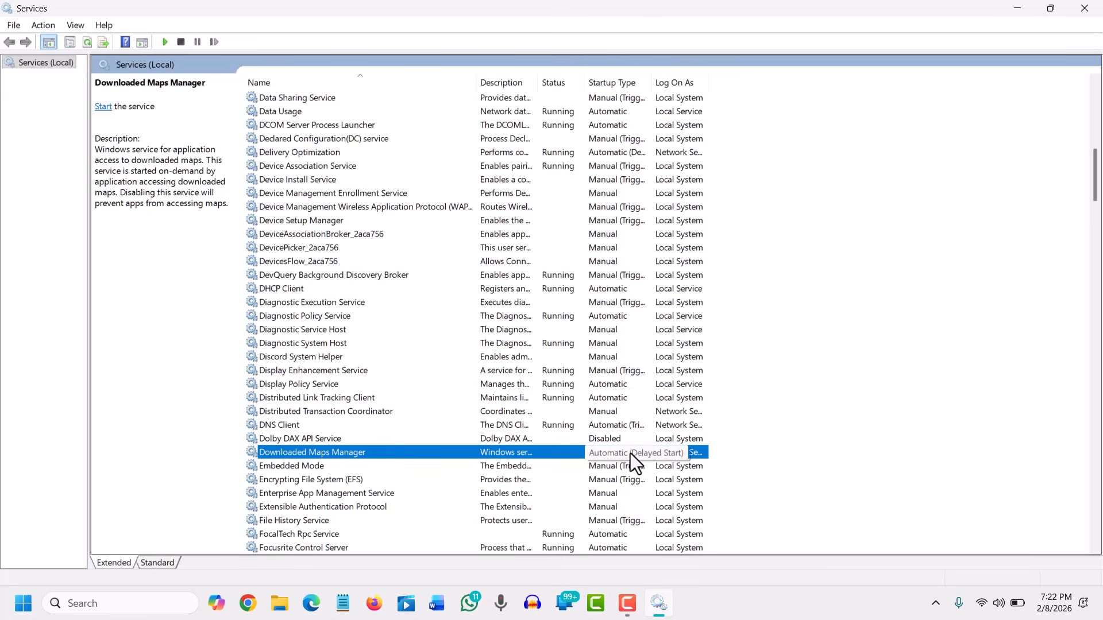
right_click(329, 454)
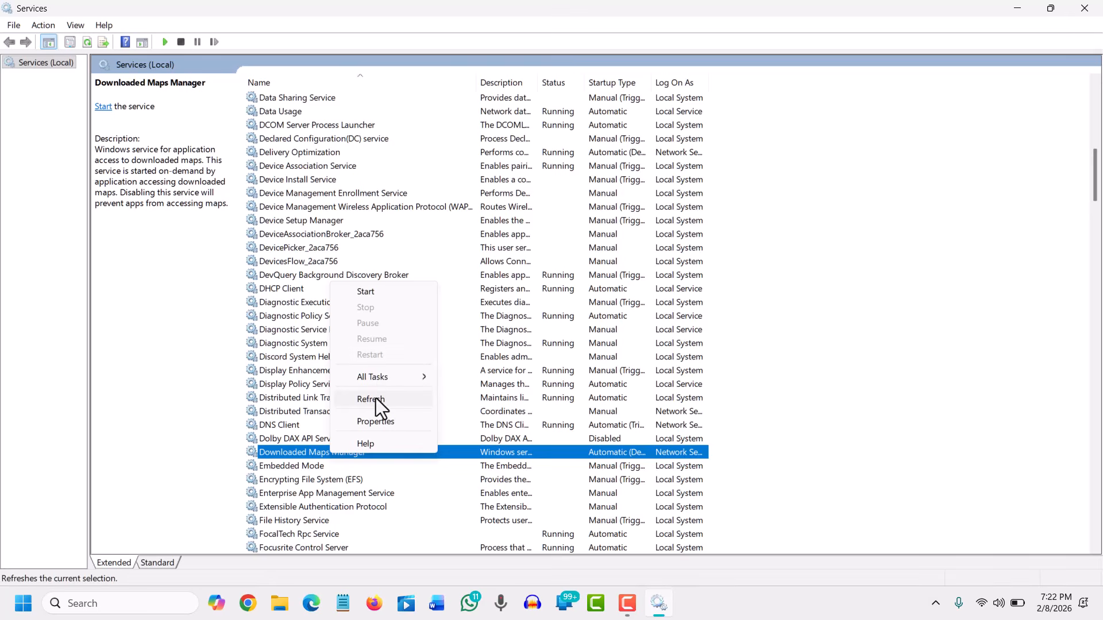
left_click(376, 420)
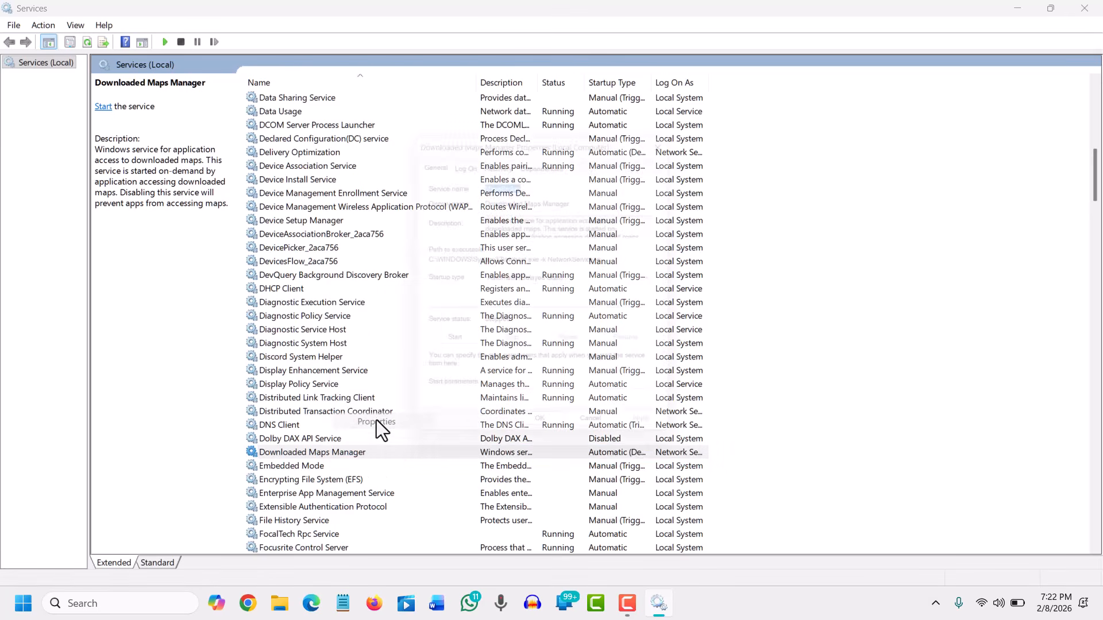
left_click(530, 286)
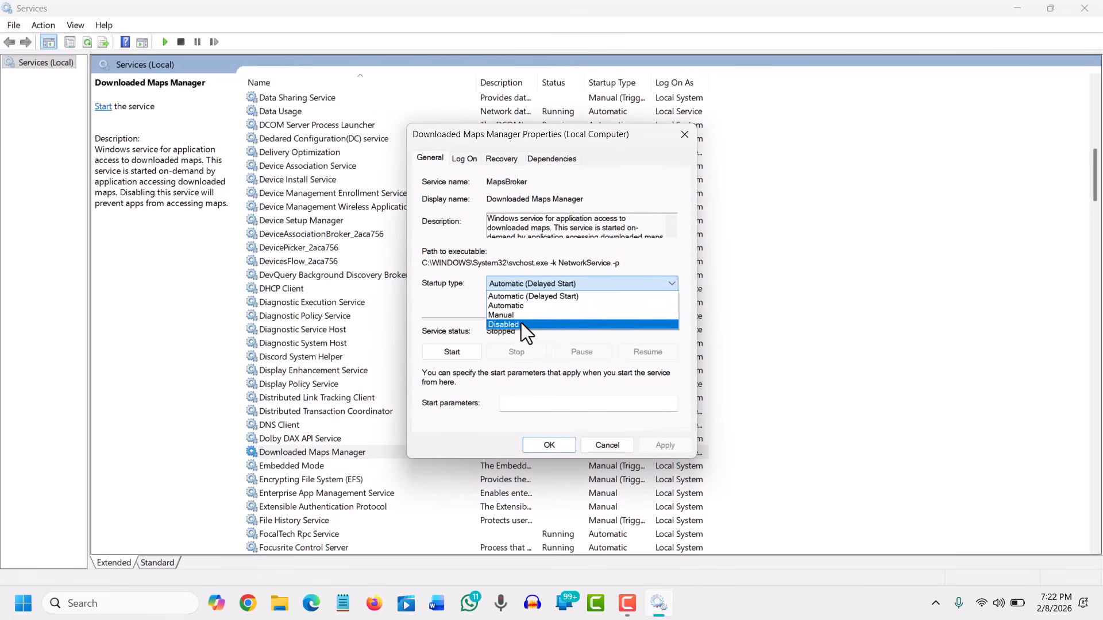
left_click(522, 323)
left_click(662, 445)
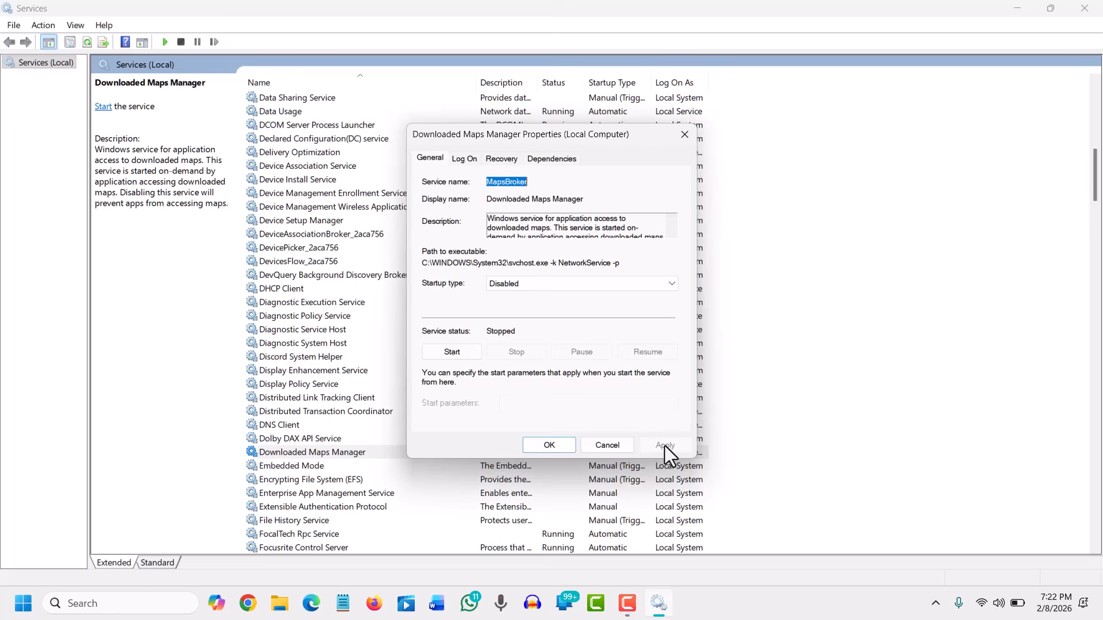
left_click(557, 447)
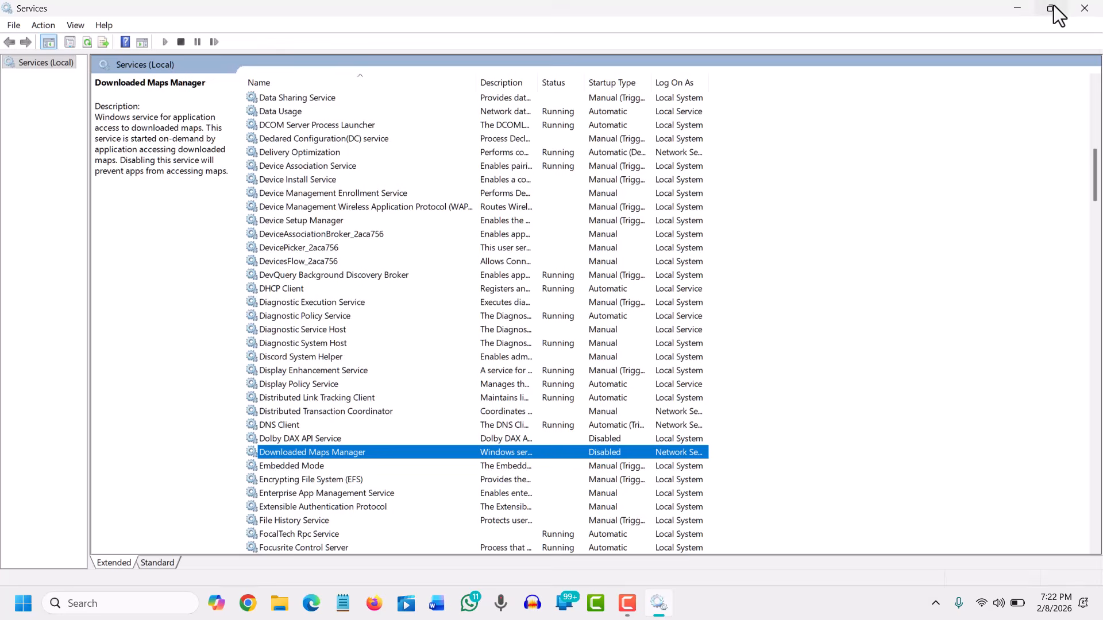
left_click(1084, 8)
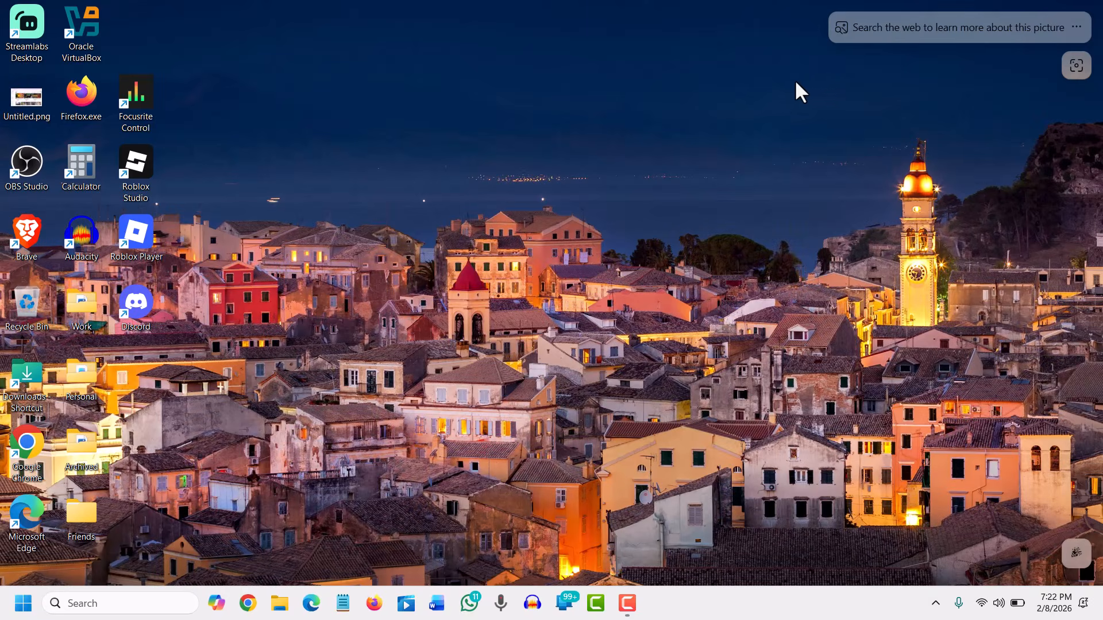